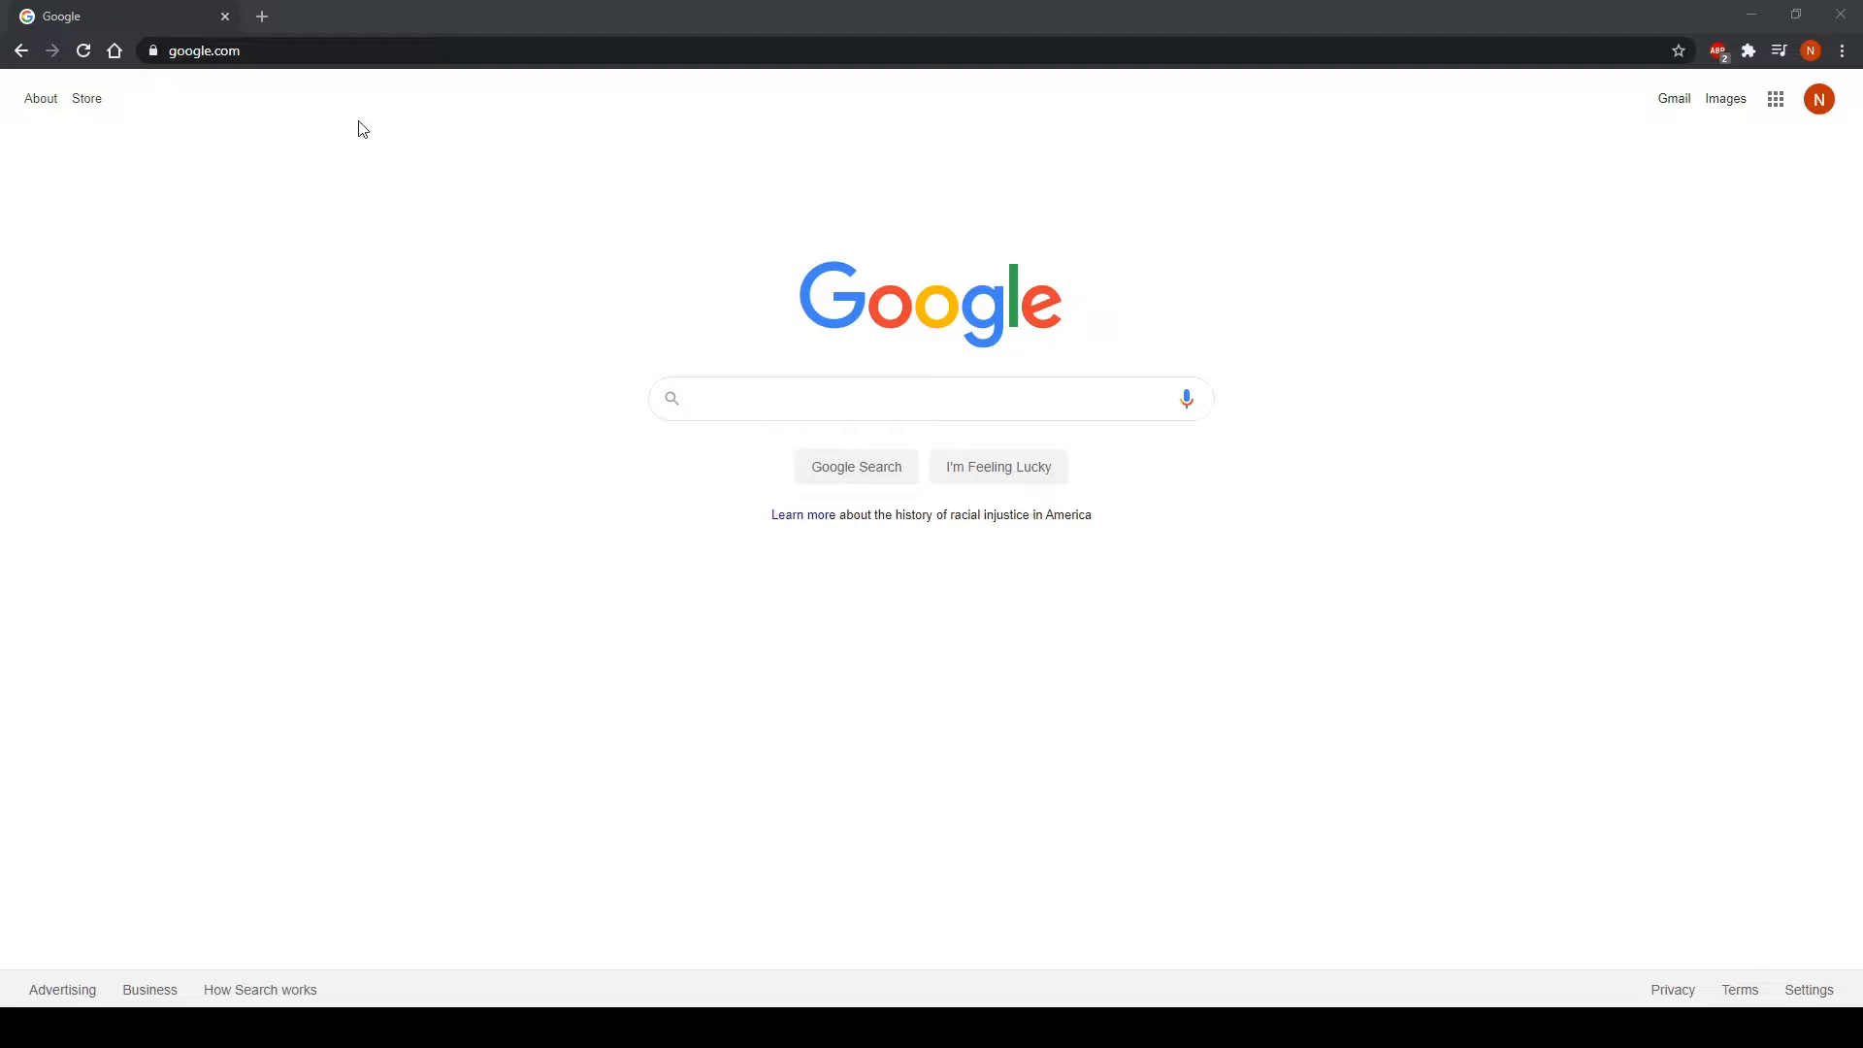
Go to the portforward.com website.
left_click(286, 51)
type("portfo")
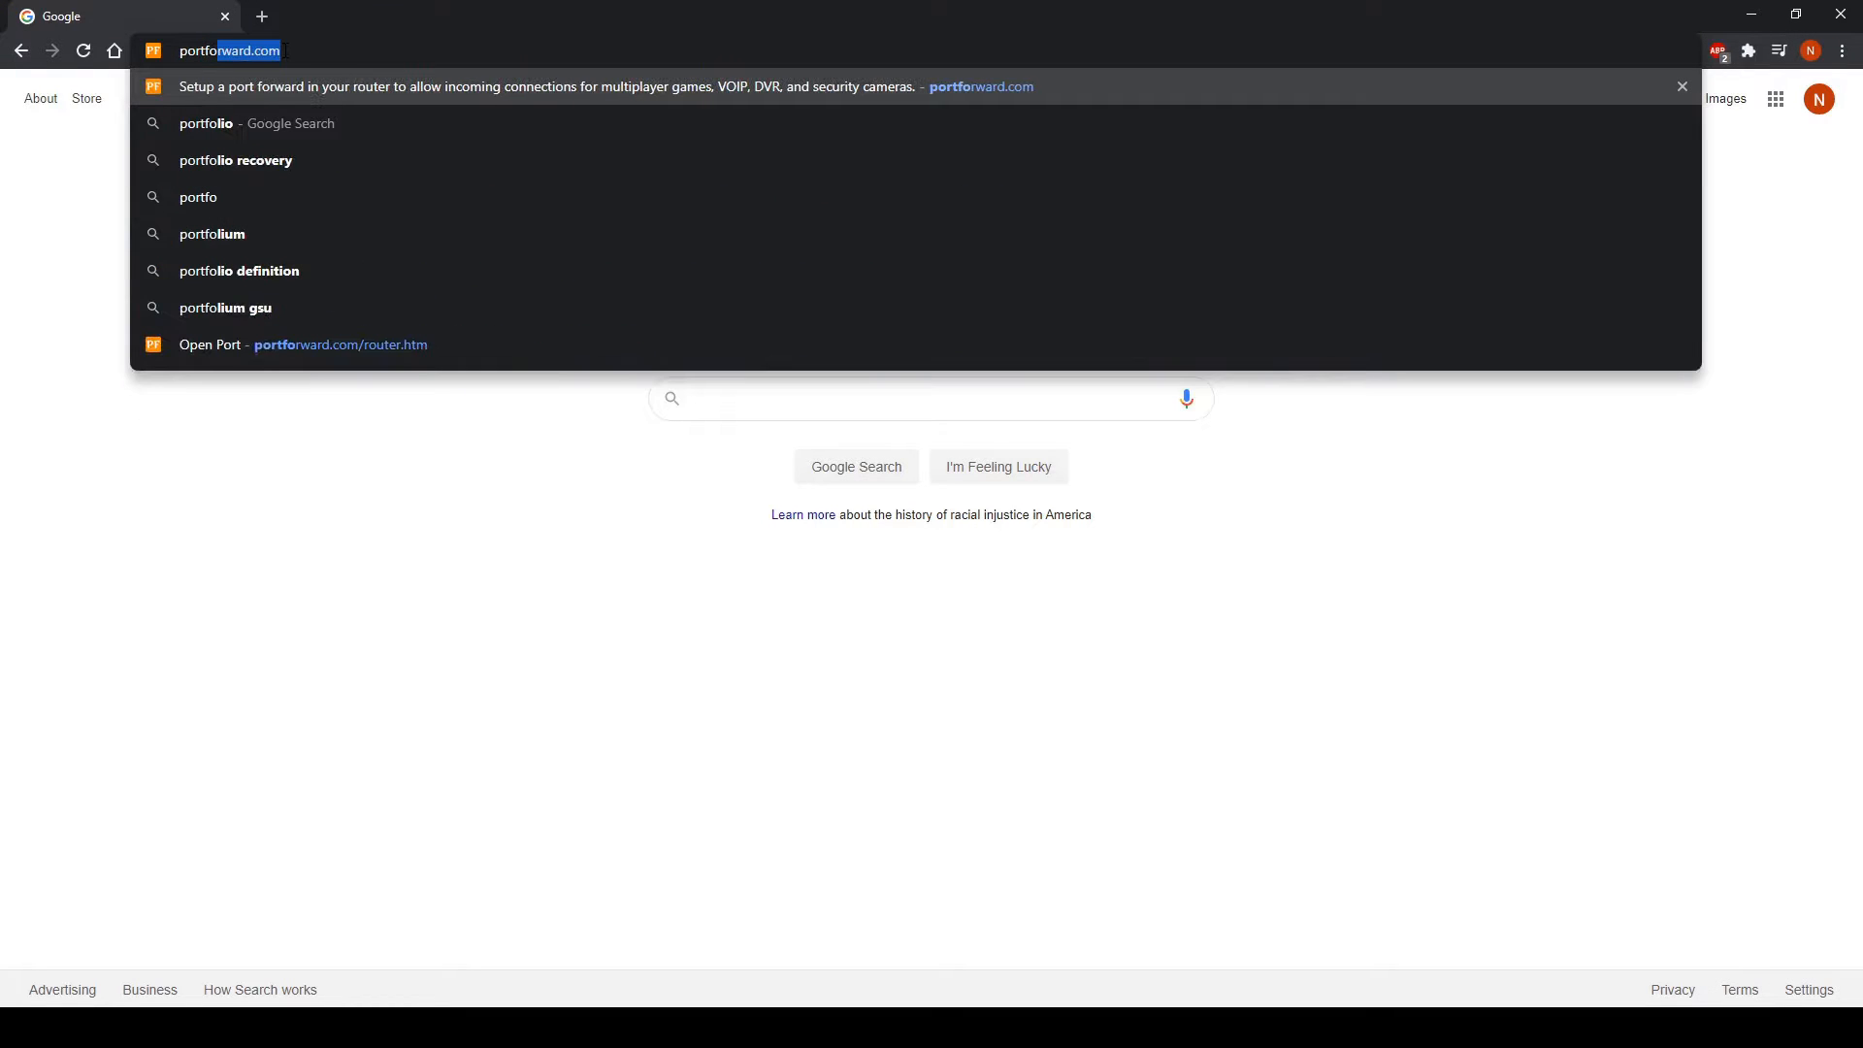
type("rward.com")
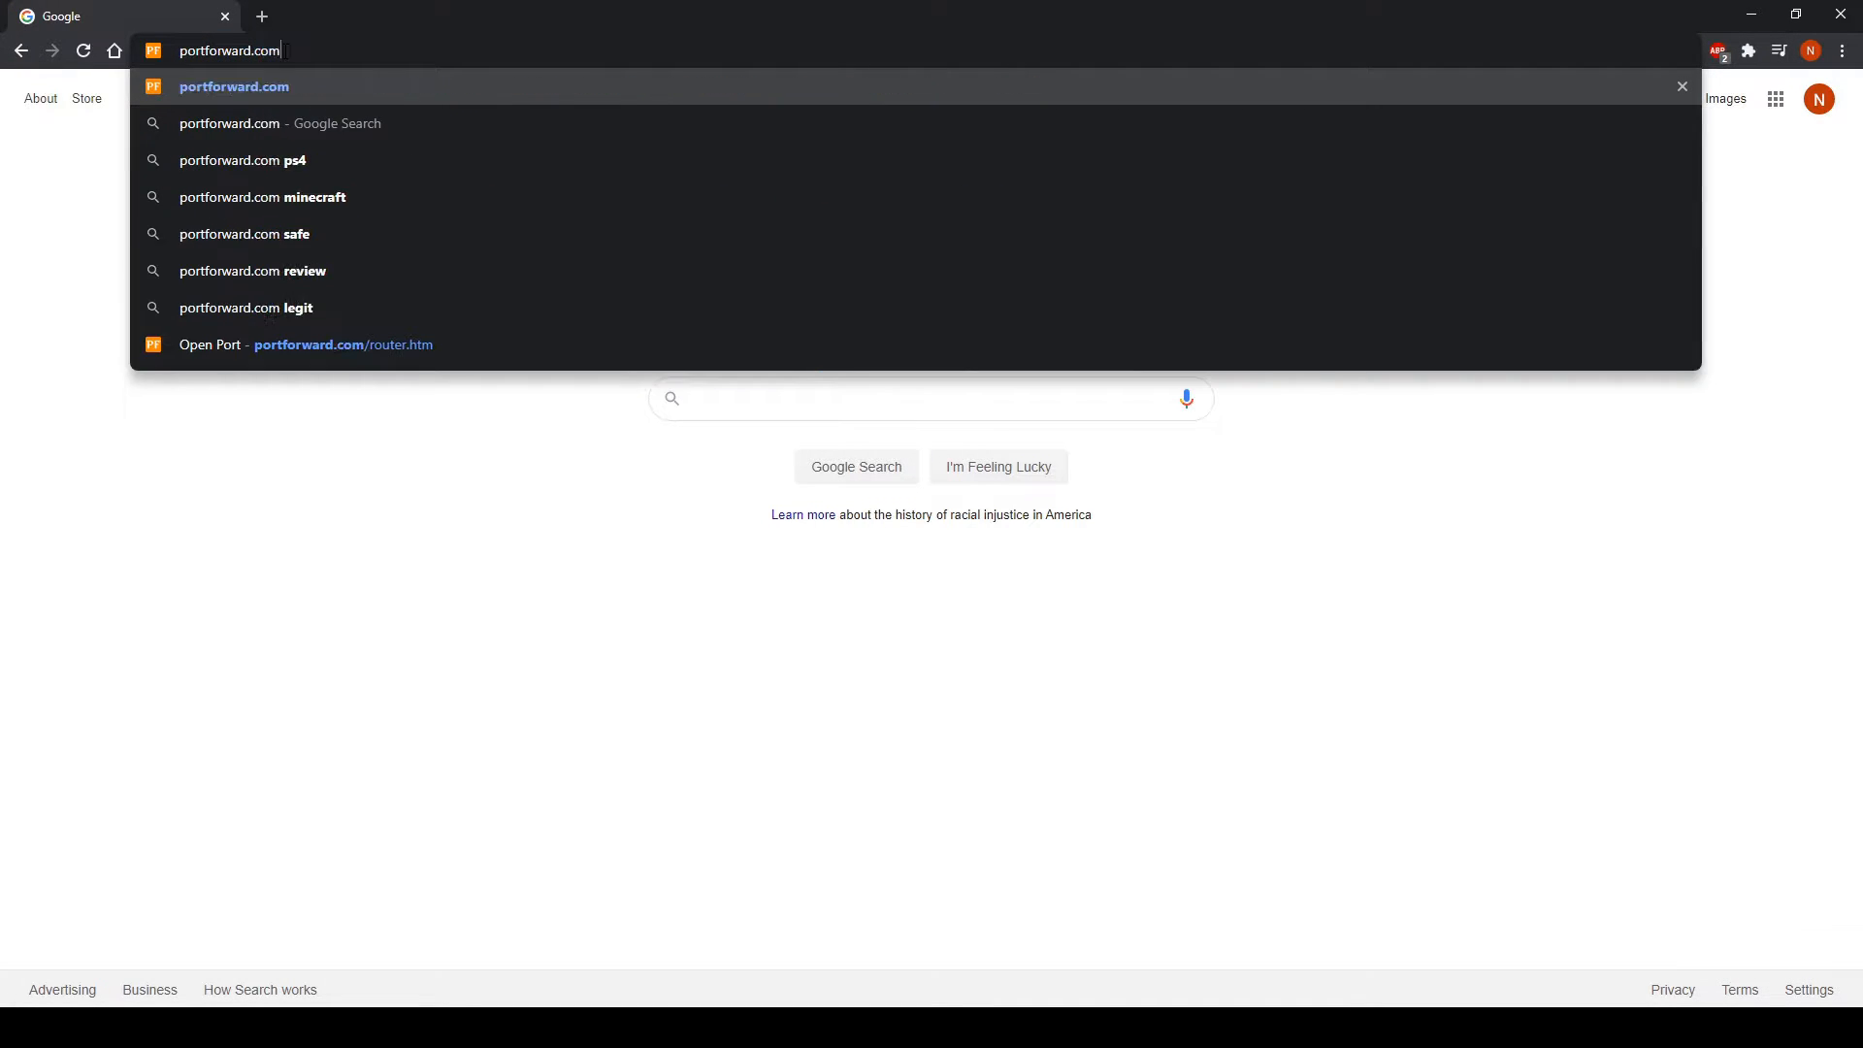
key("Return")
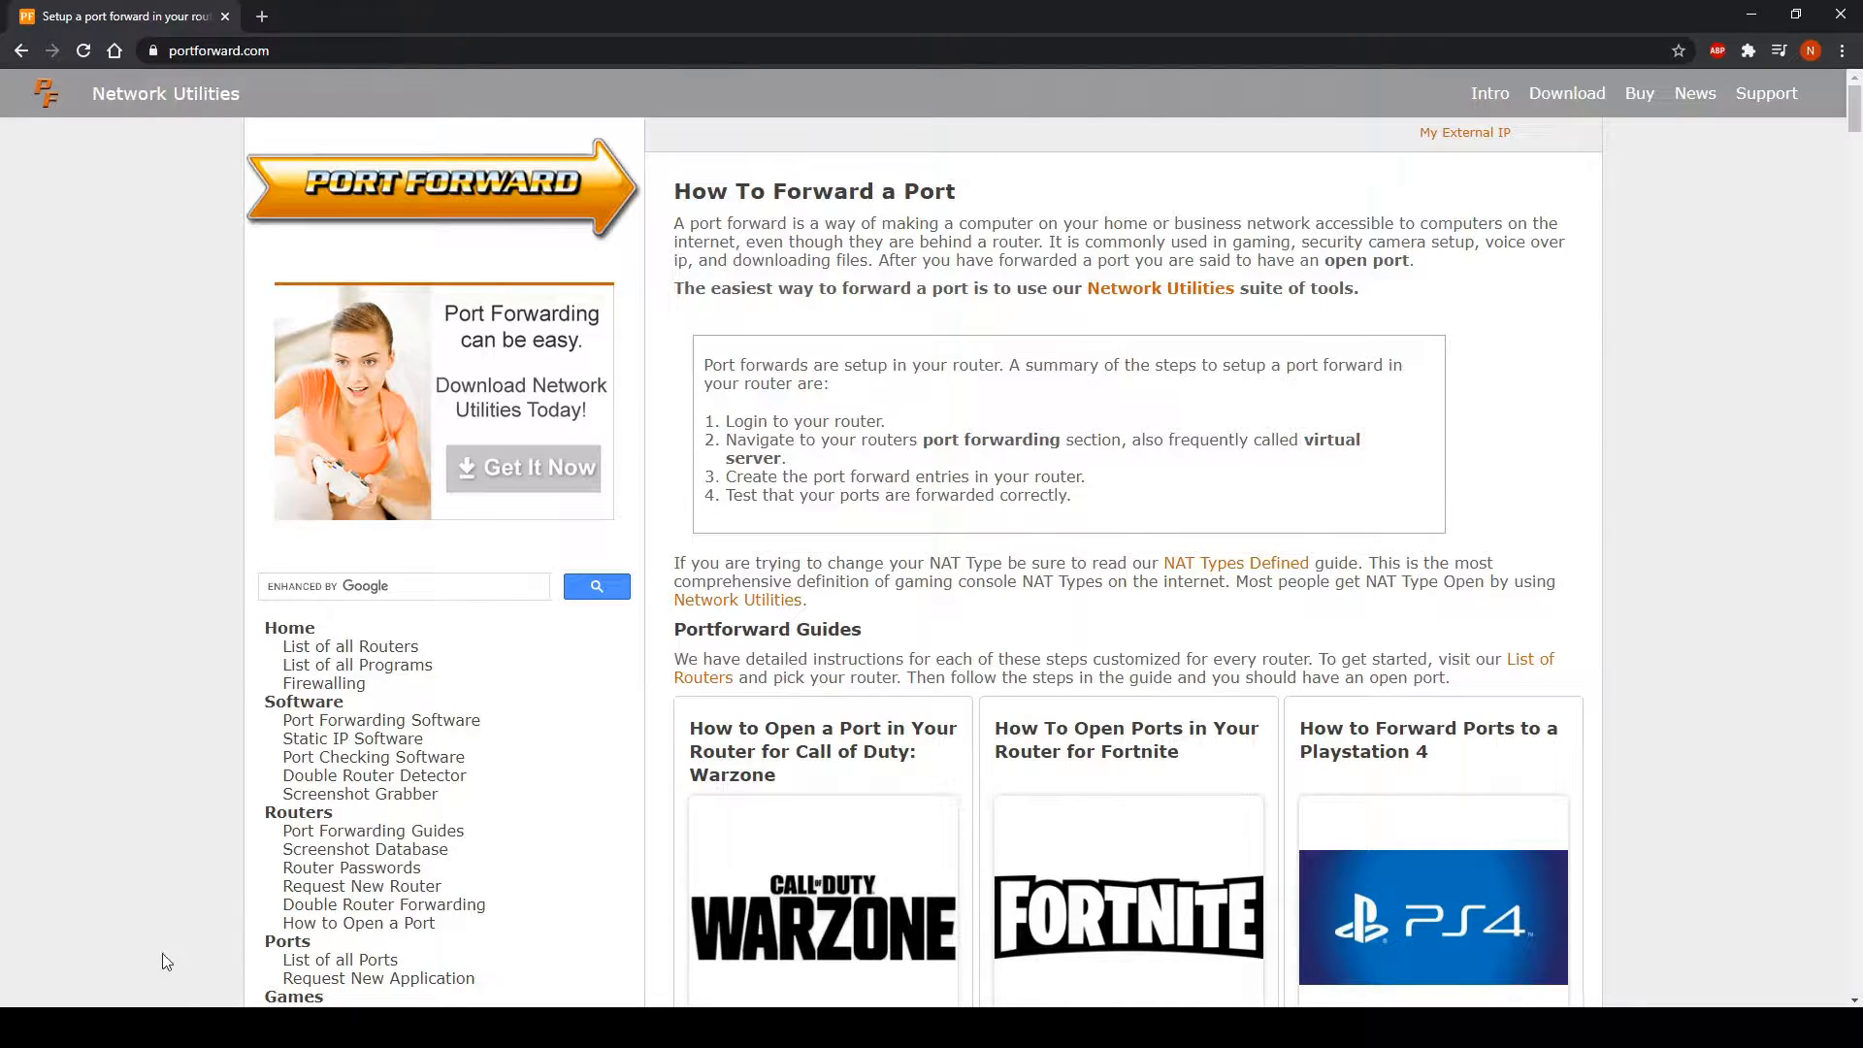
Open the port forwarding guide for the TP-Link Archer A7 v5.0 from the router list and read through its steps.
left_click(359, 656)
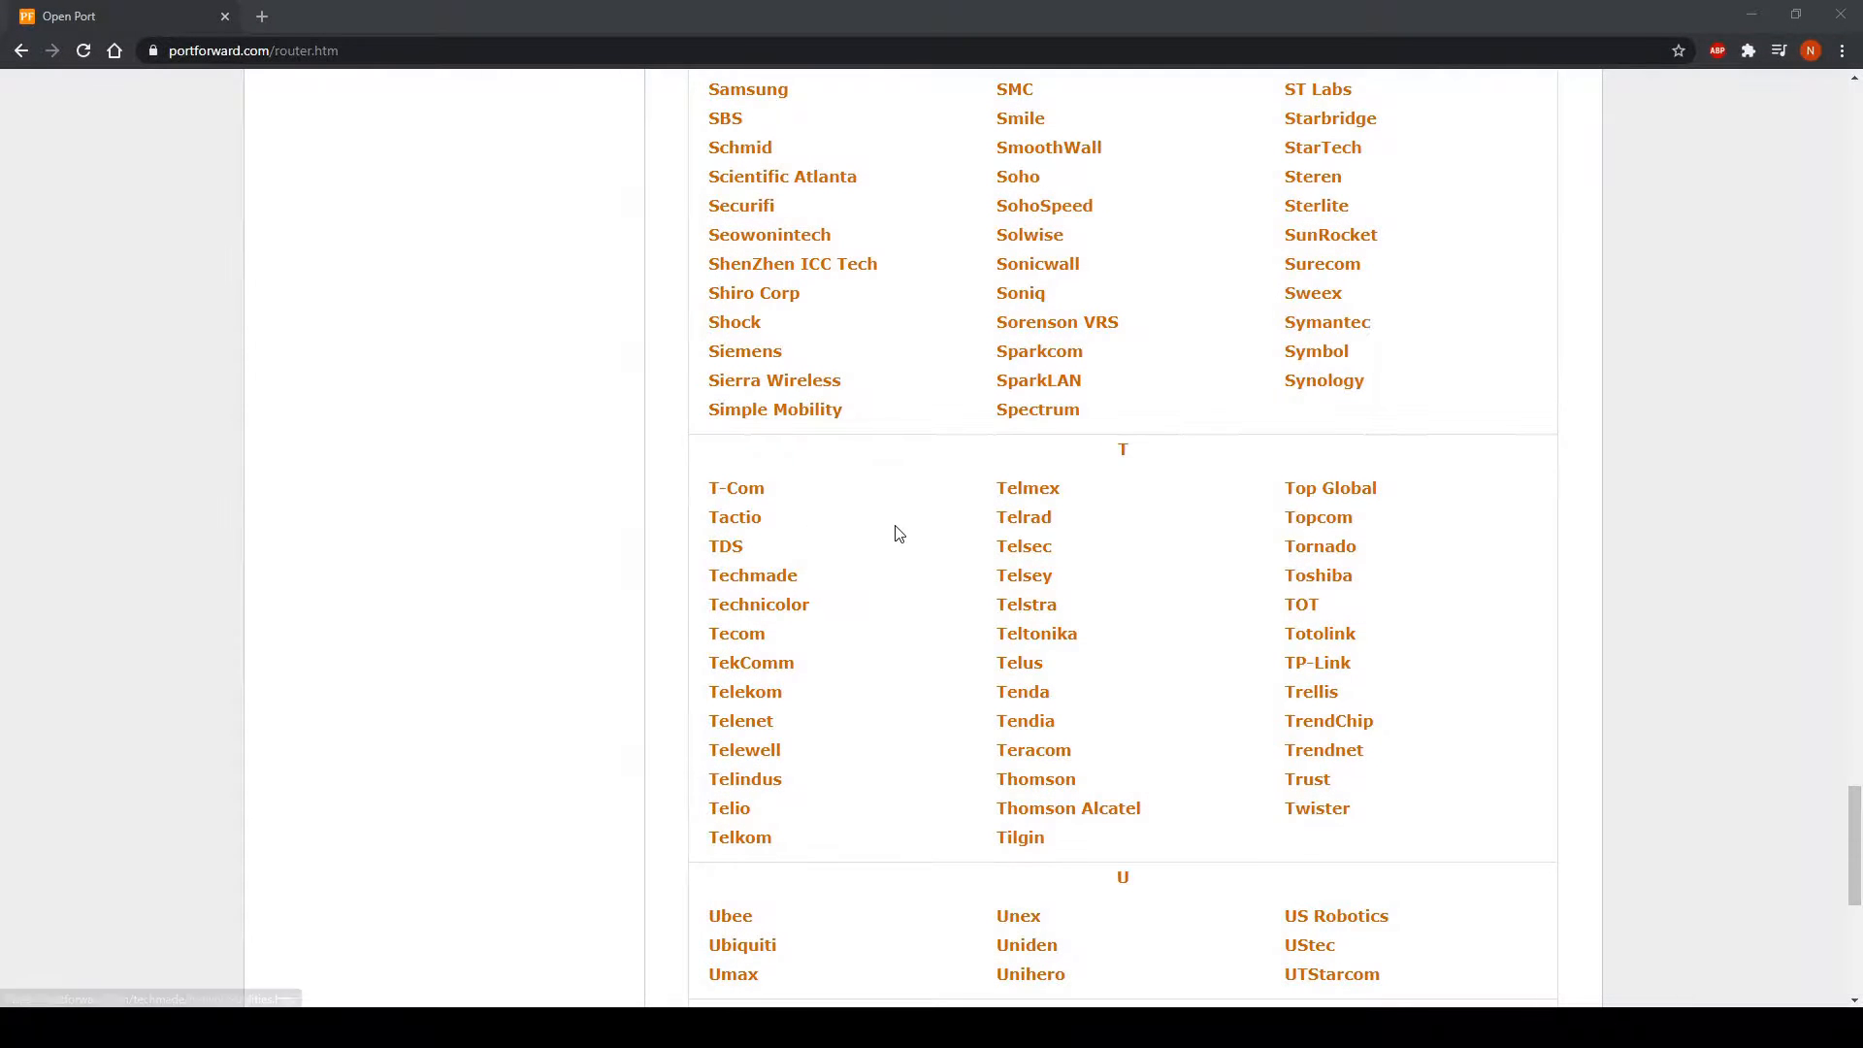
left_click(1316, 667)
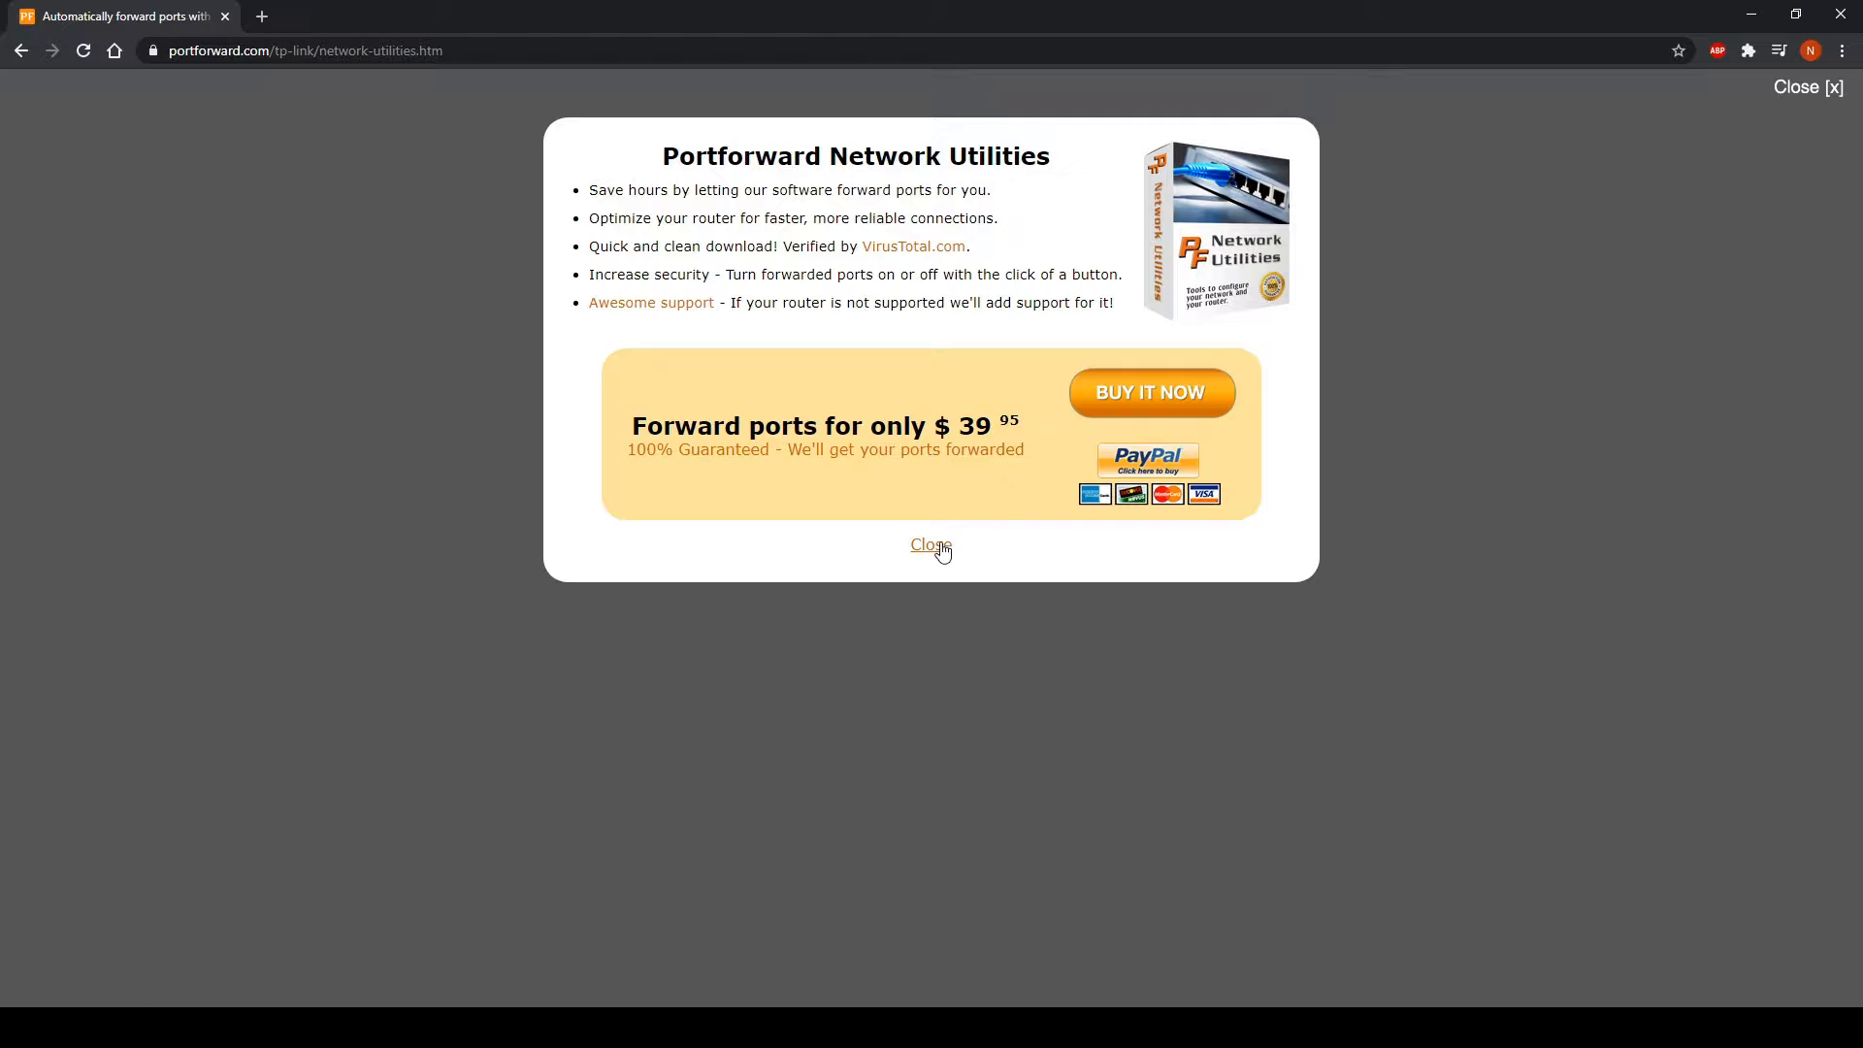
left_click(935, 546)
scroll(932, 573, "down", 3)
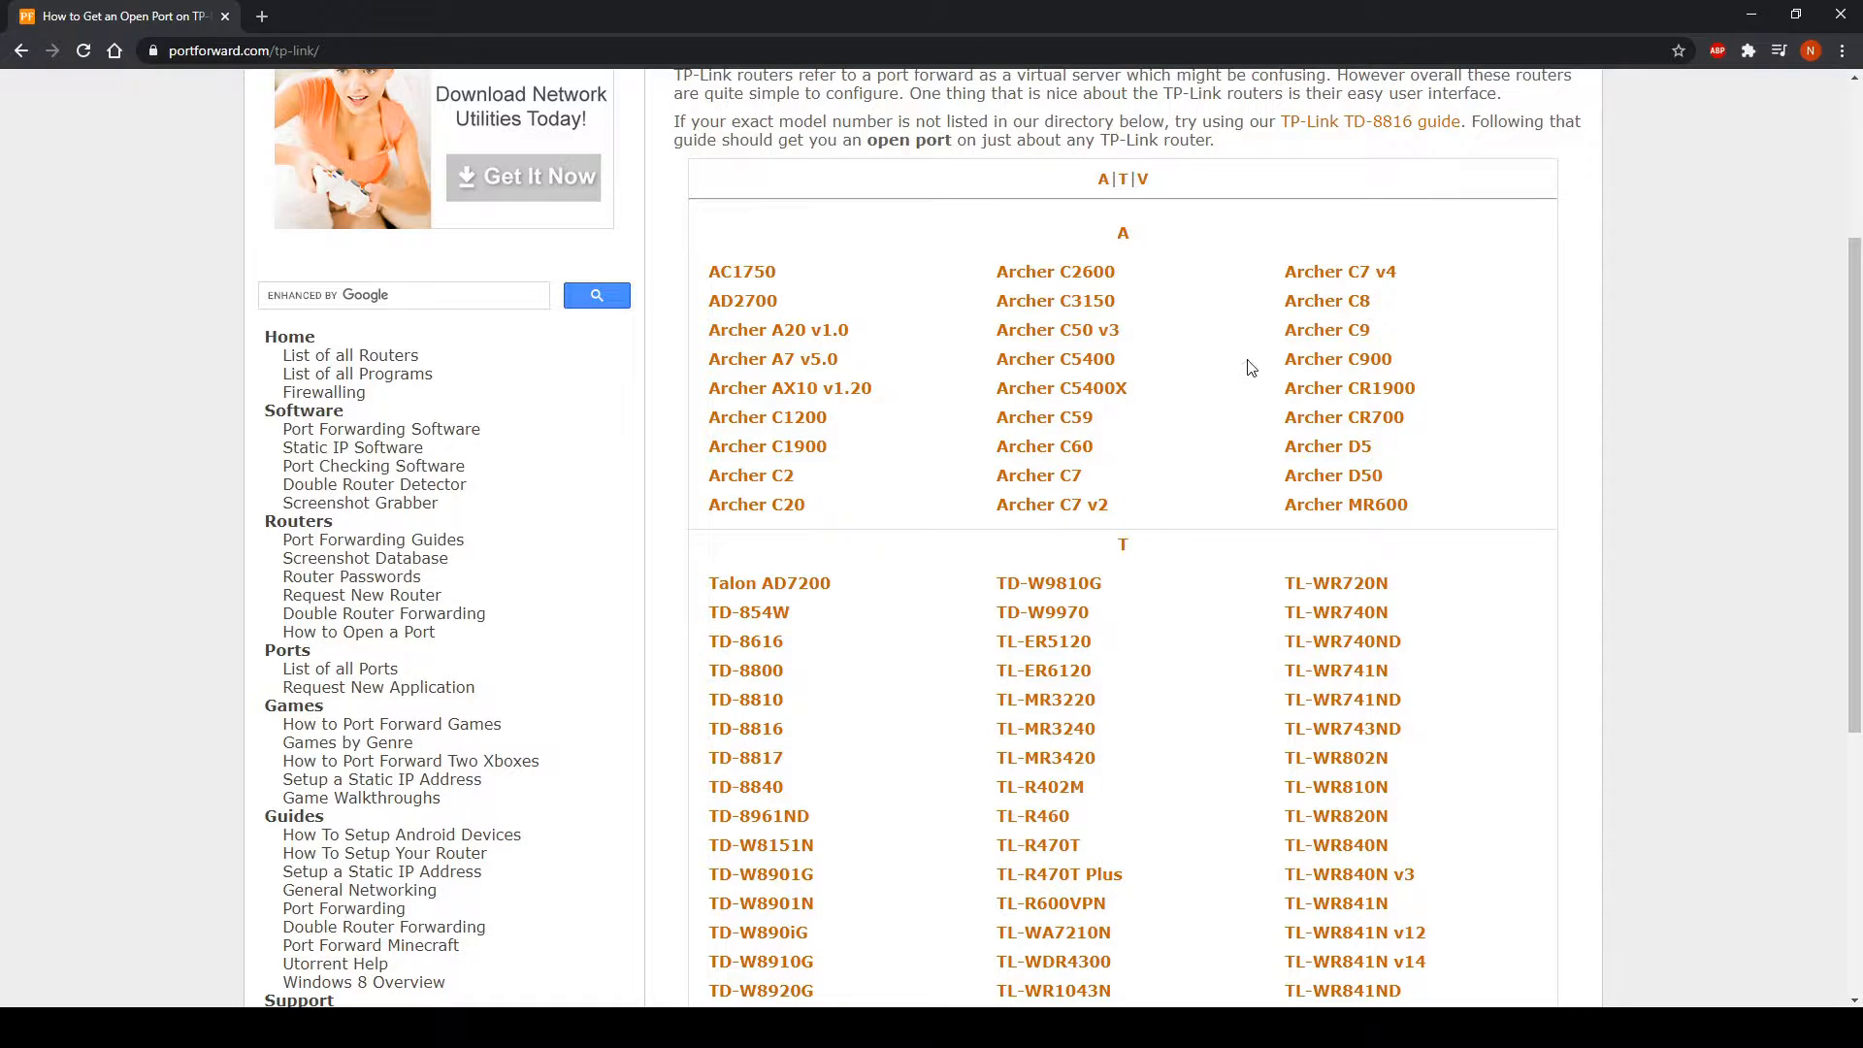
left_click(798, 374)
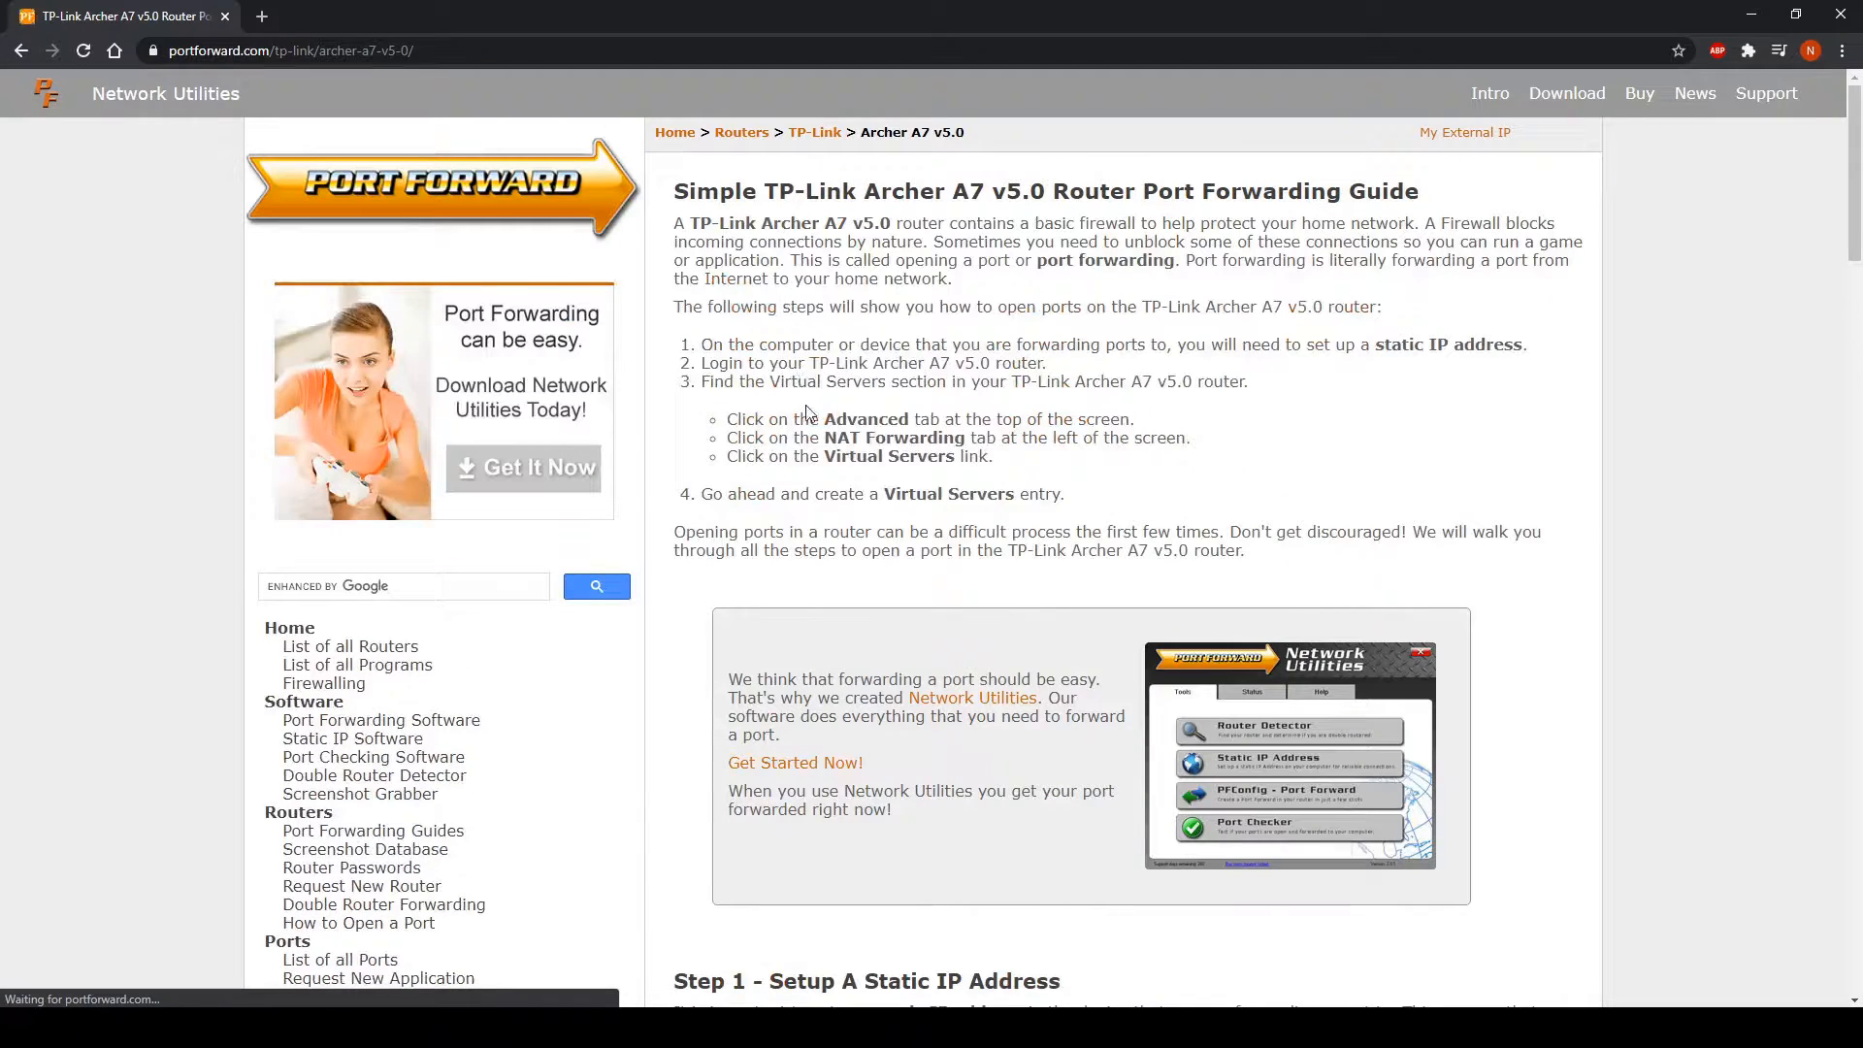
scroll(922, 622, "down", 3)
scroll(953, 632, "down", 15)
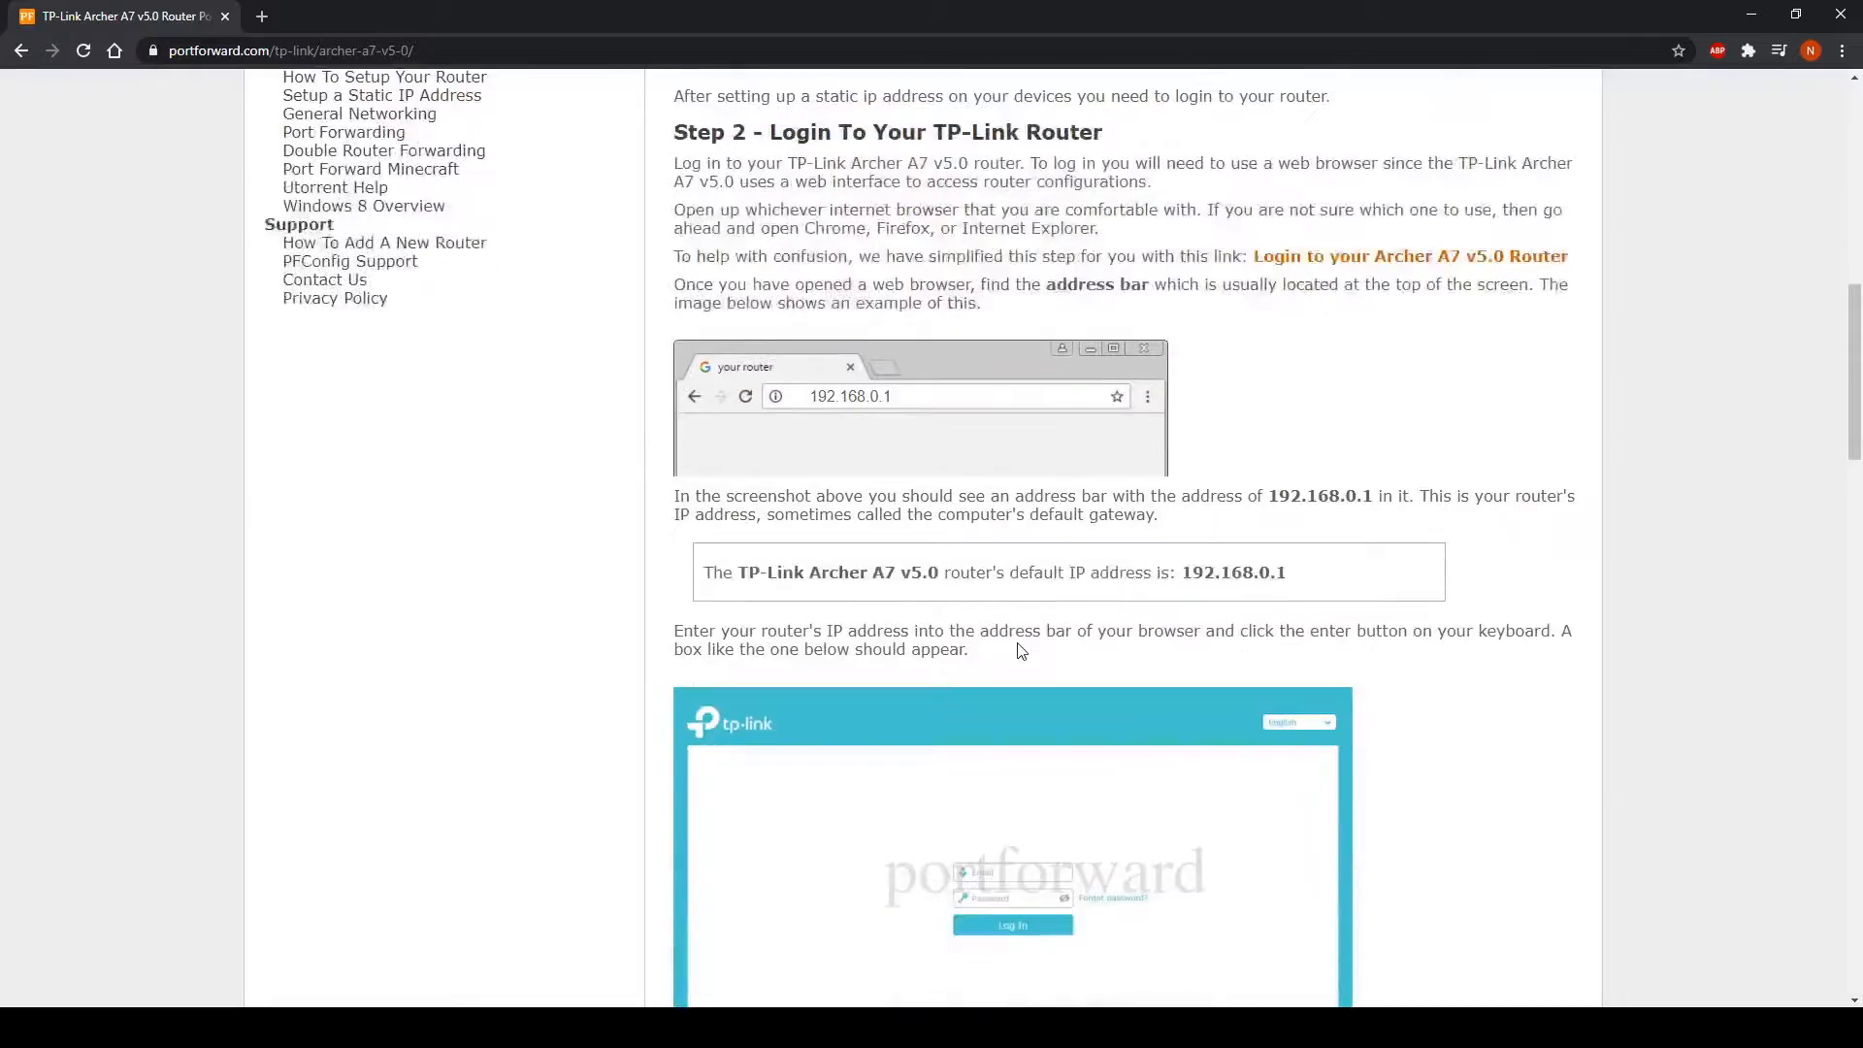
scroll(1024, 649, "down", 15)
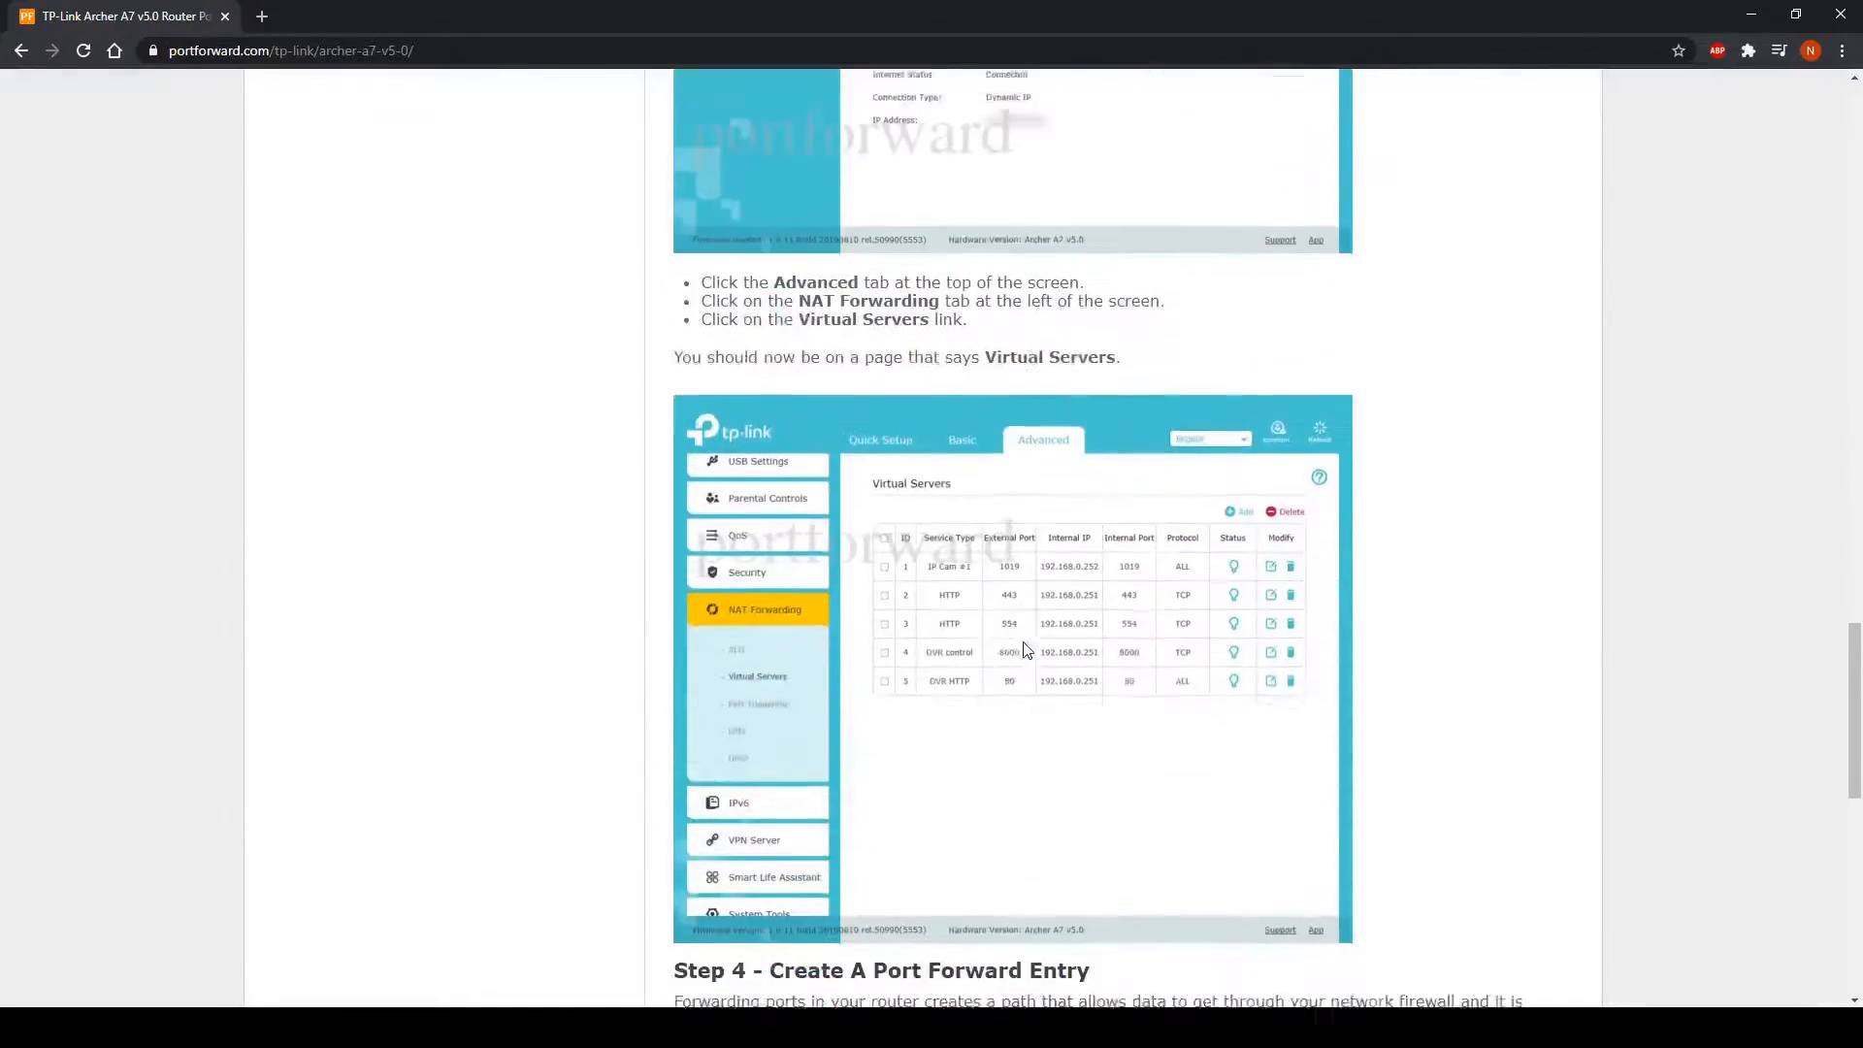
scroll(1024, 648, "down", 3)
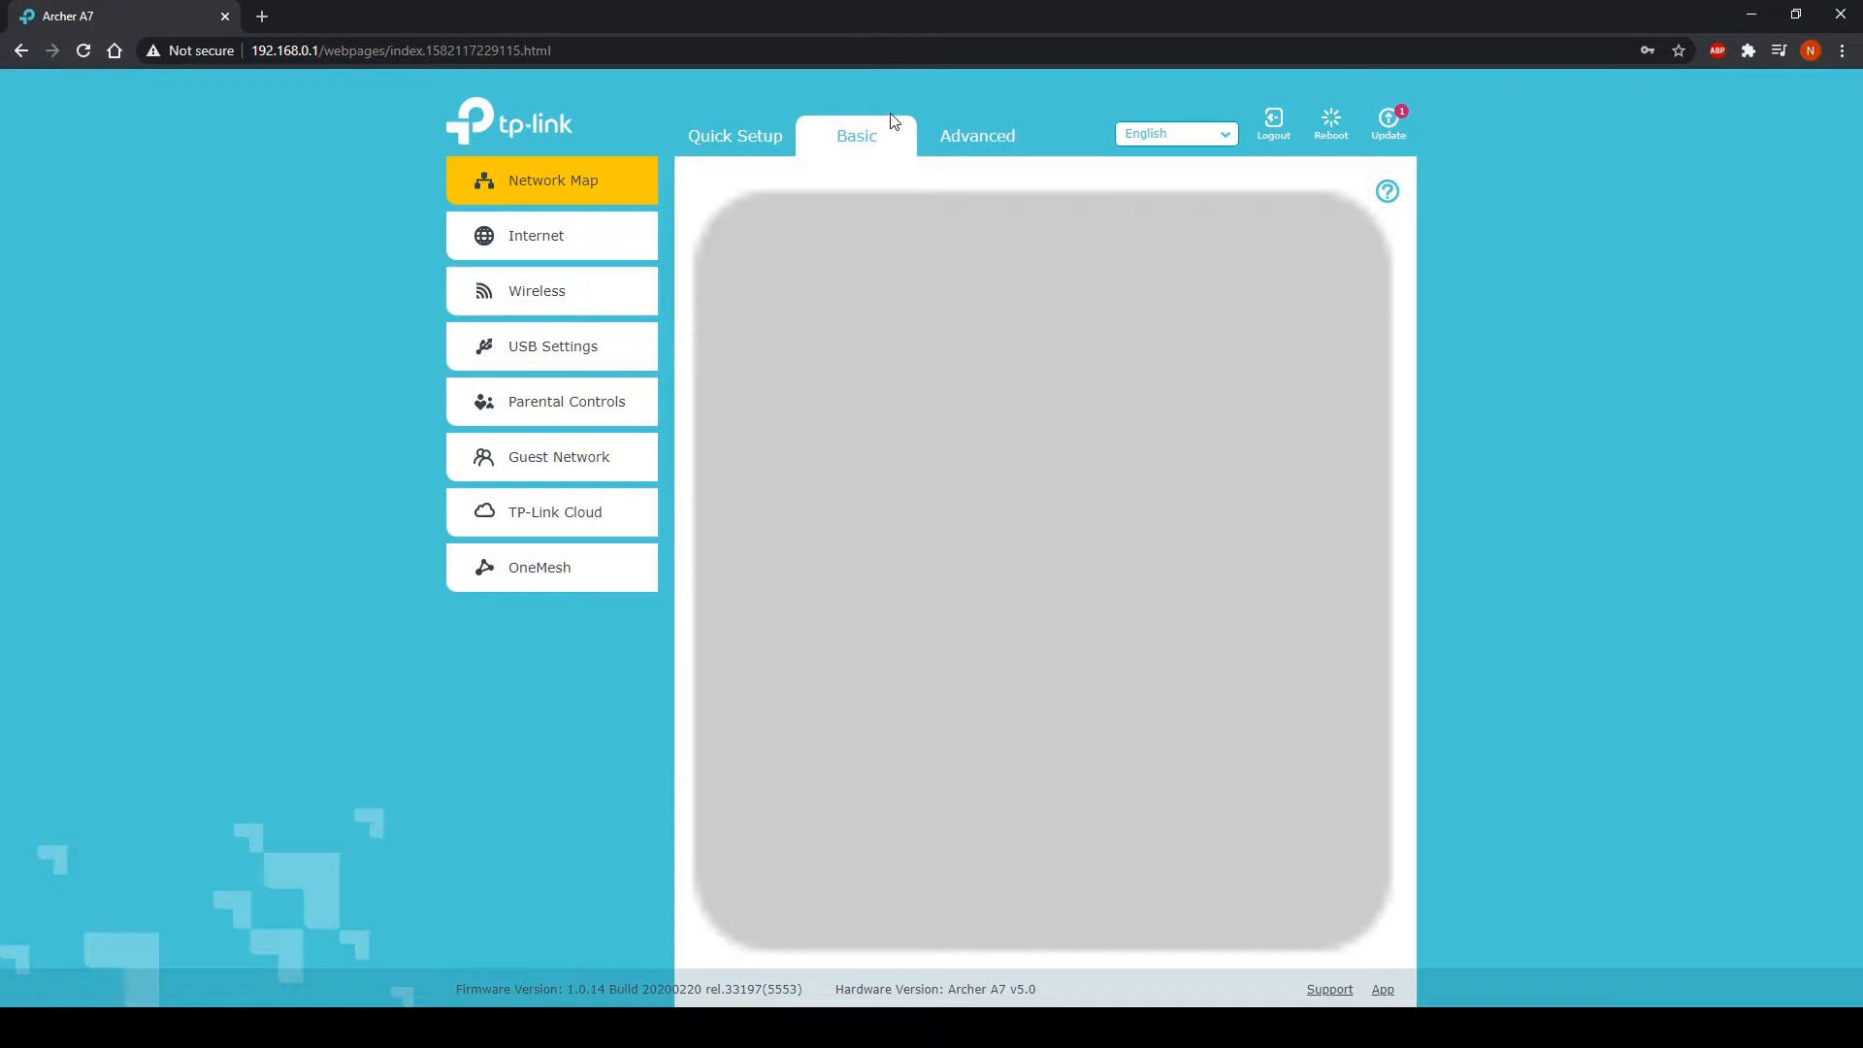
Show the Virtual Servers page under NAT Forwarding in the router's advanced settings.
left_click(952, 137)
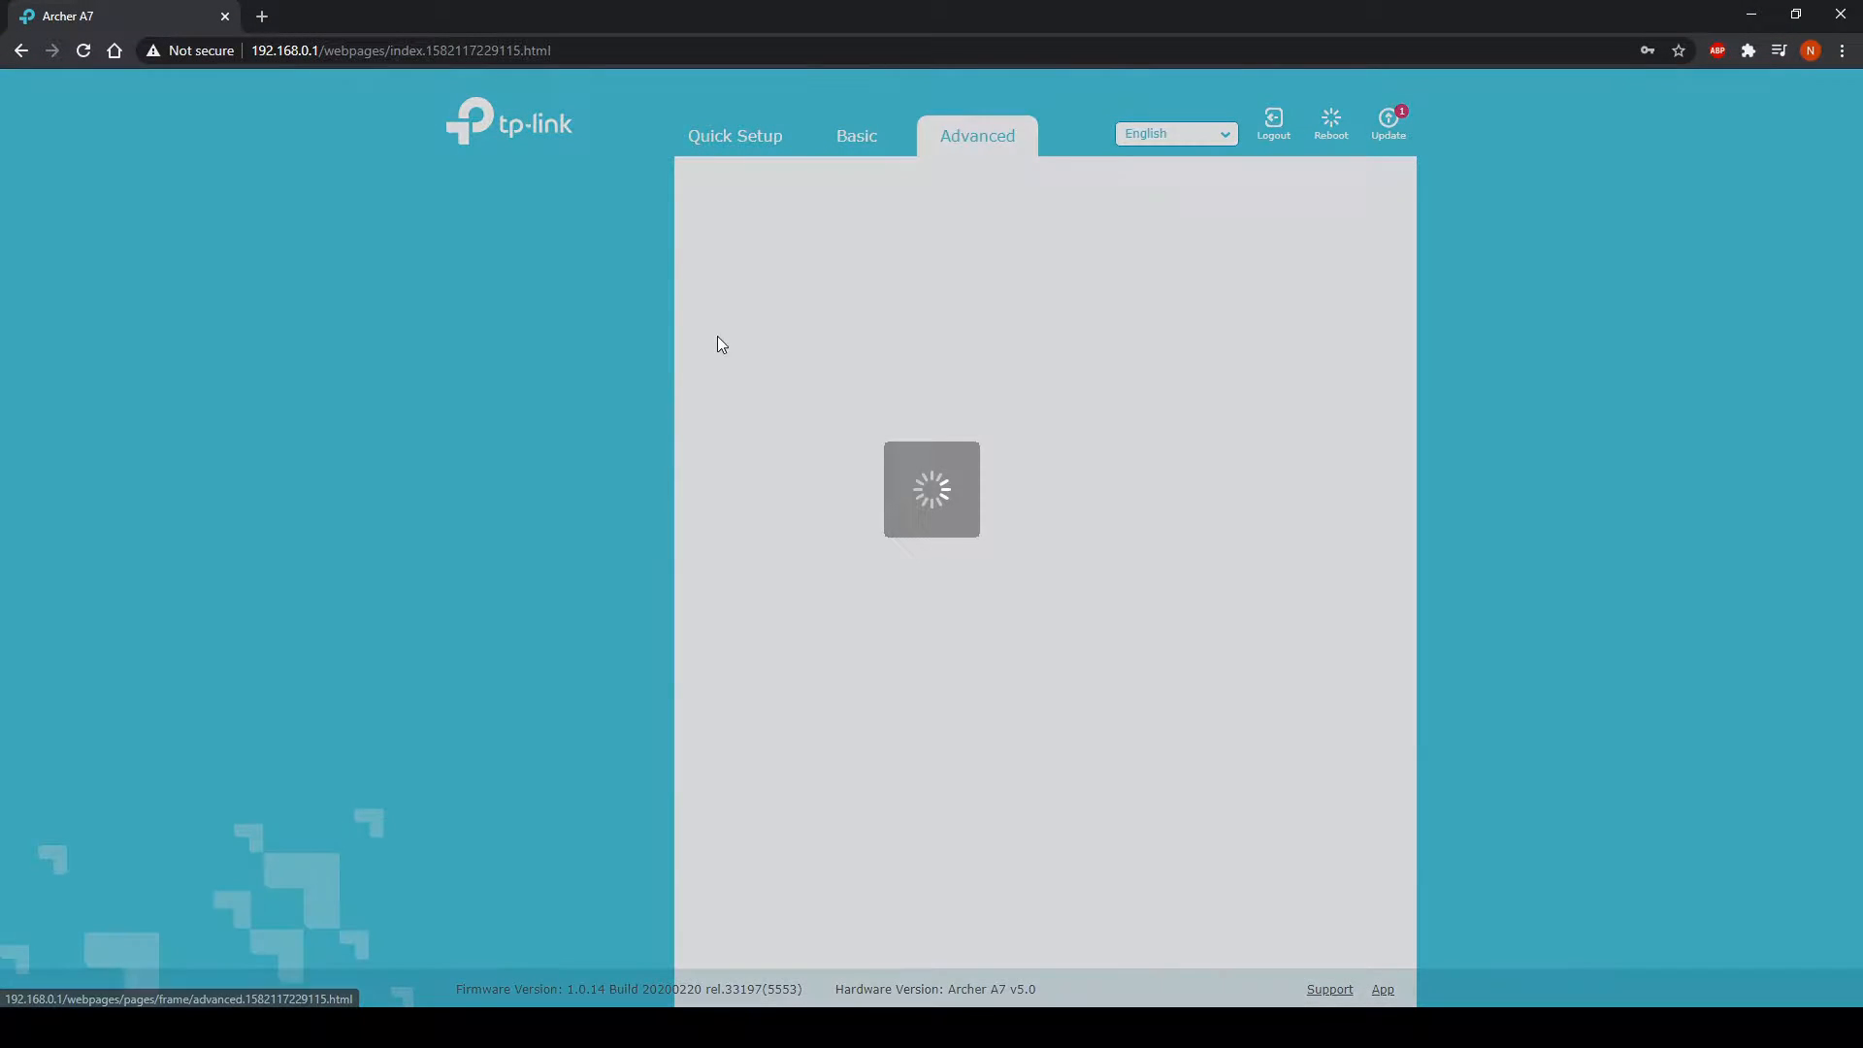
left_click(532, 695)
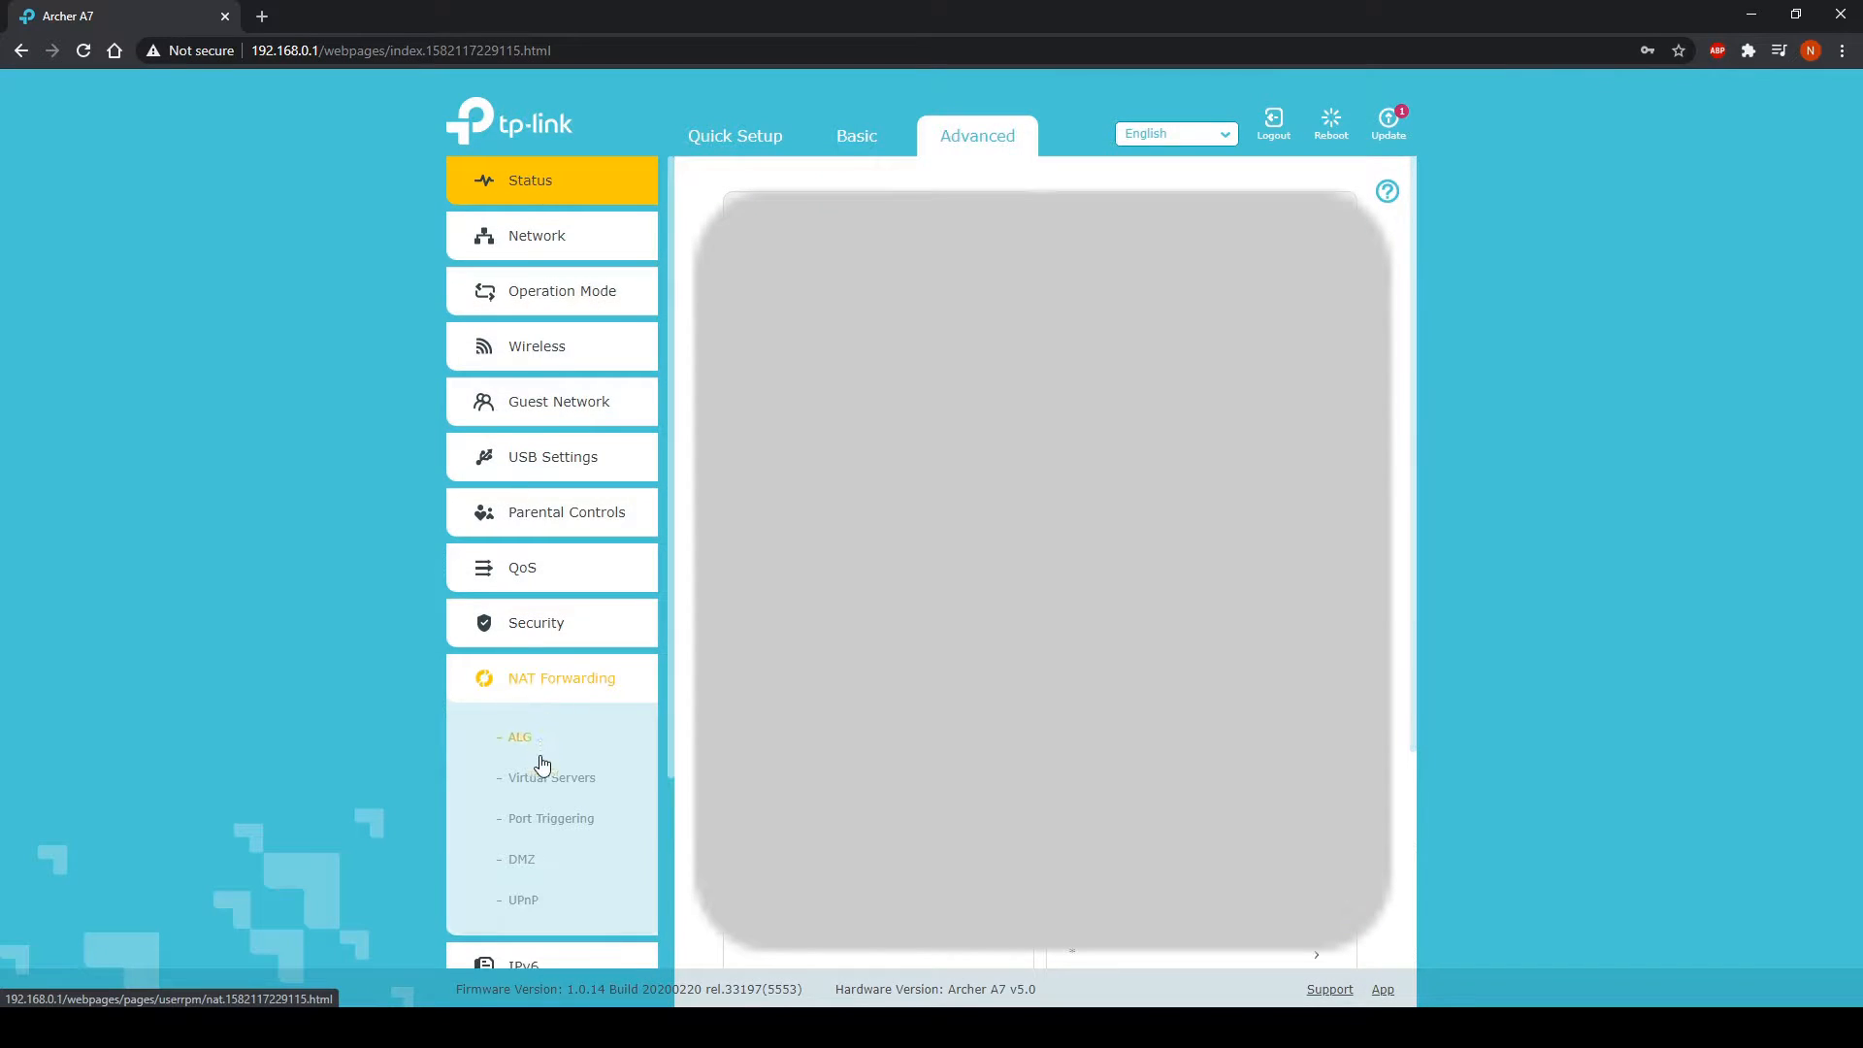
left_click(544, 772)
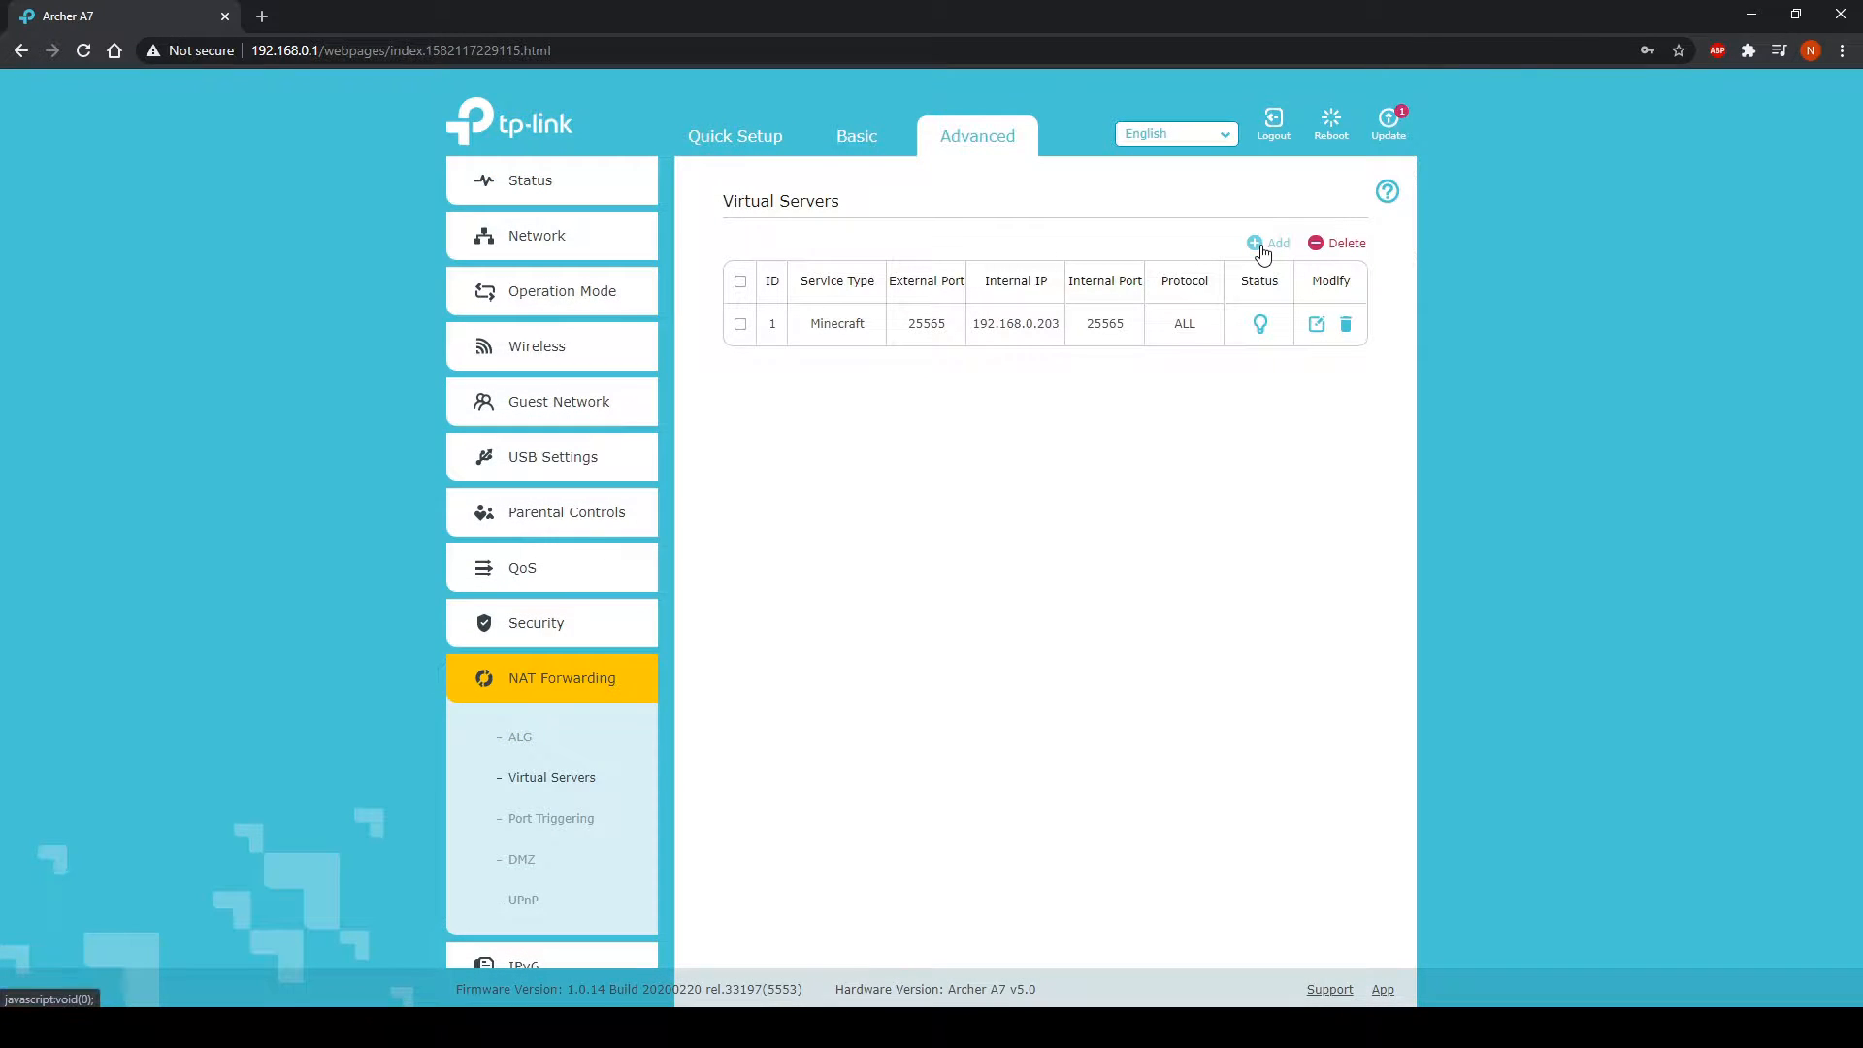
Add a virtual server entry with service type Modded Minecraft, external port 25565 and internal port 25565.
left_click(1255, 244)
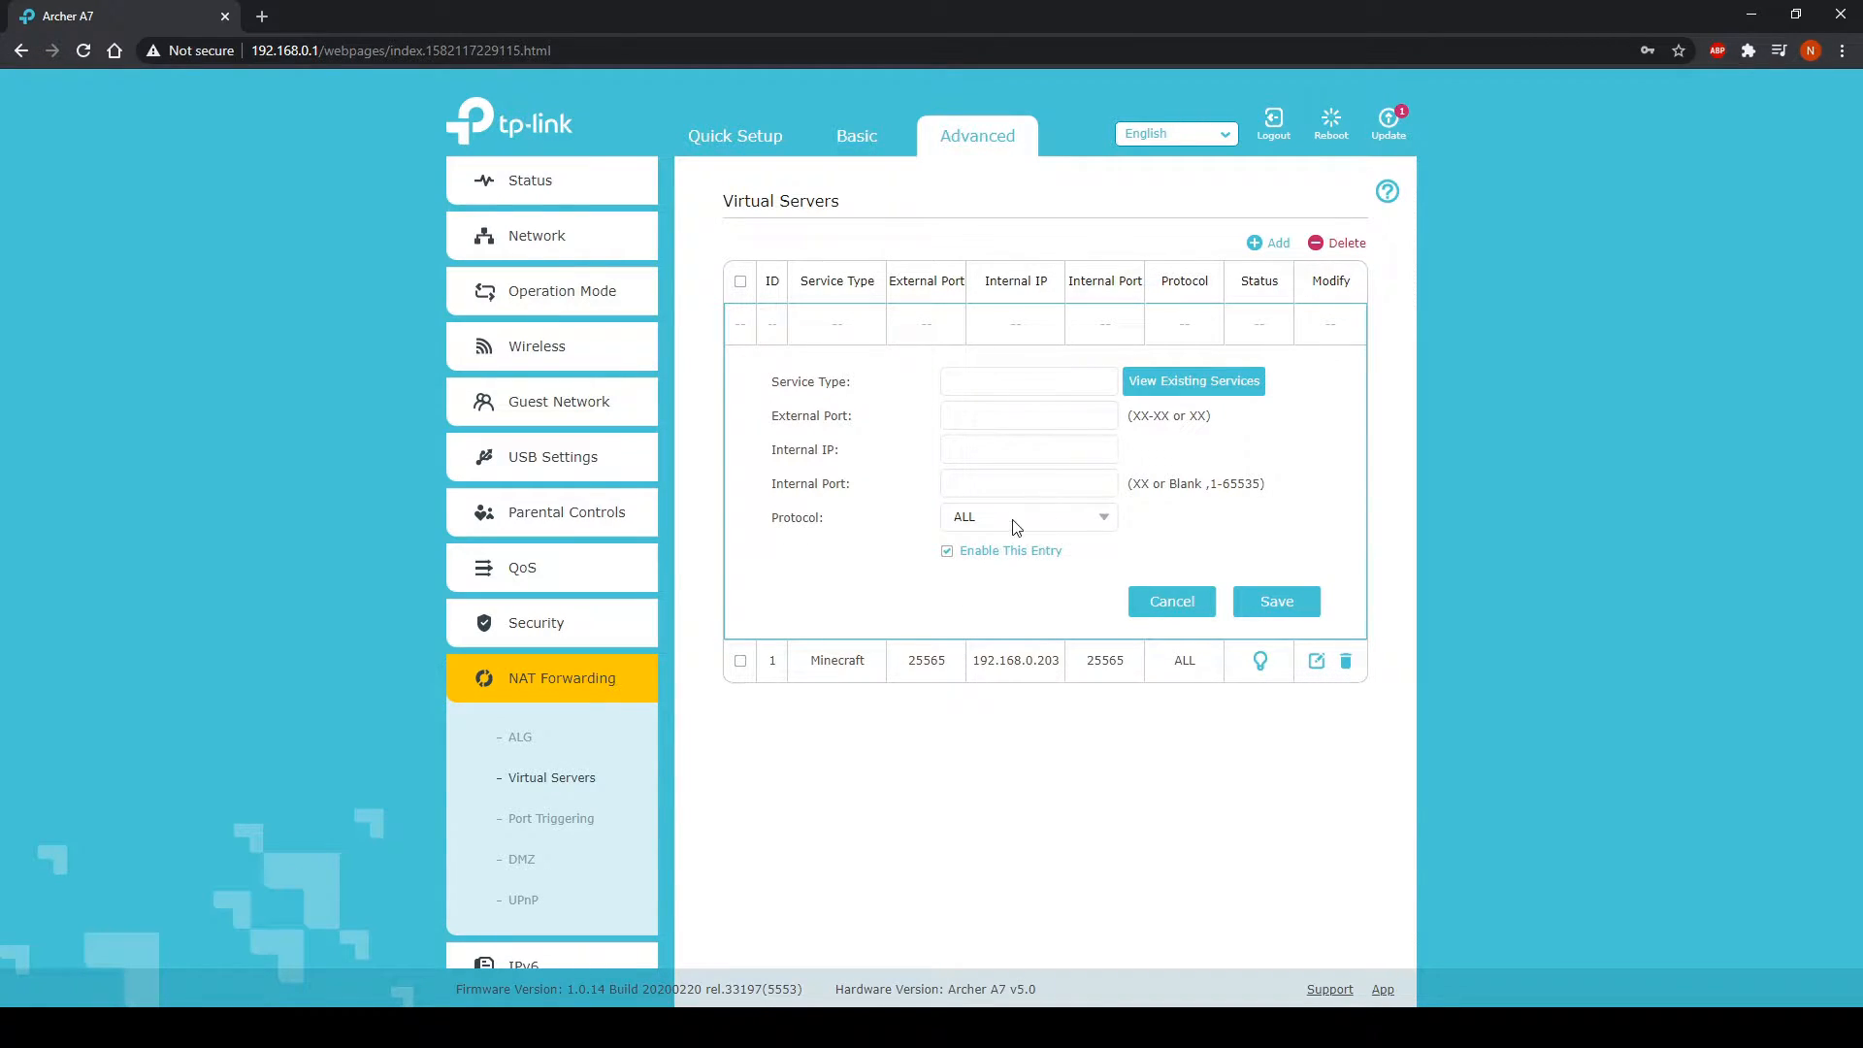
left_click(962, 381)
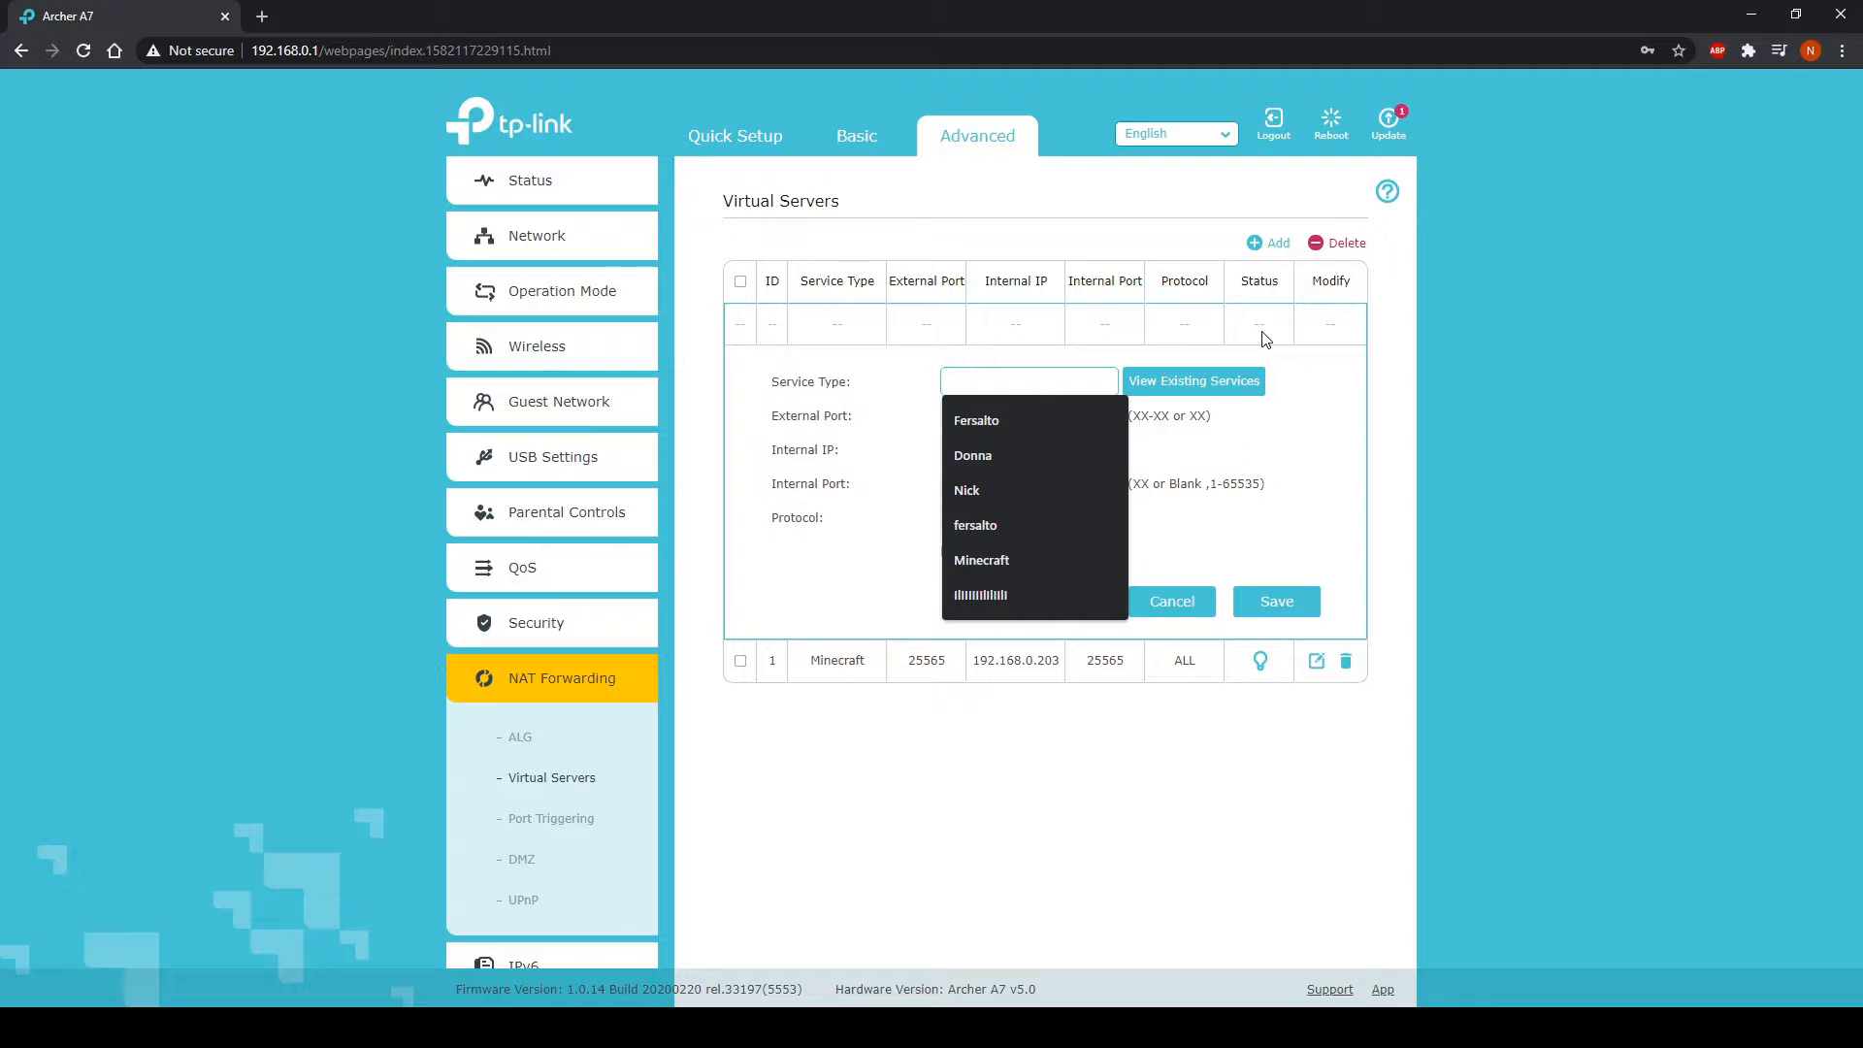
type("M")
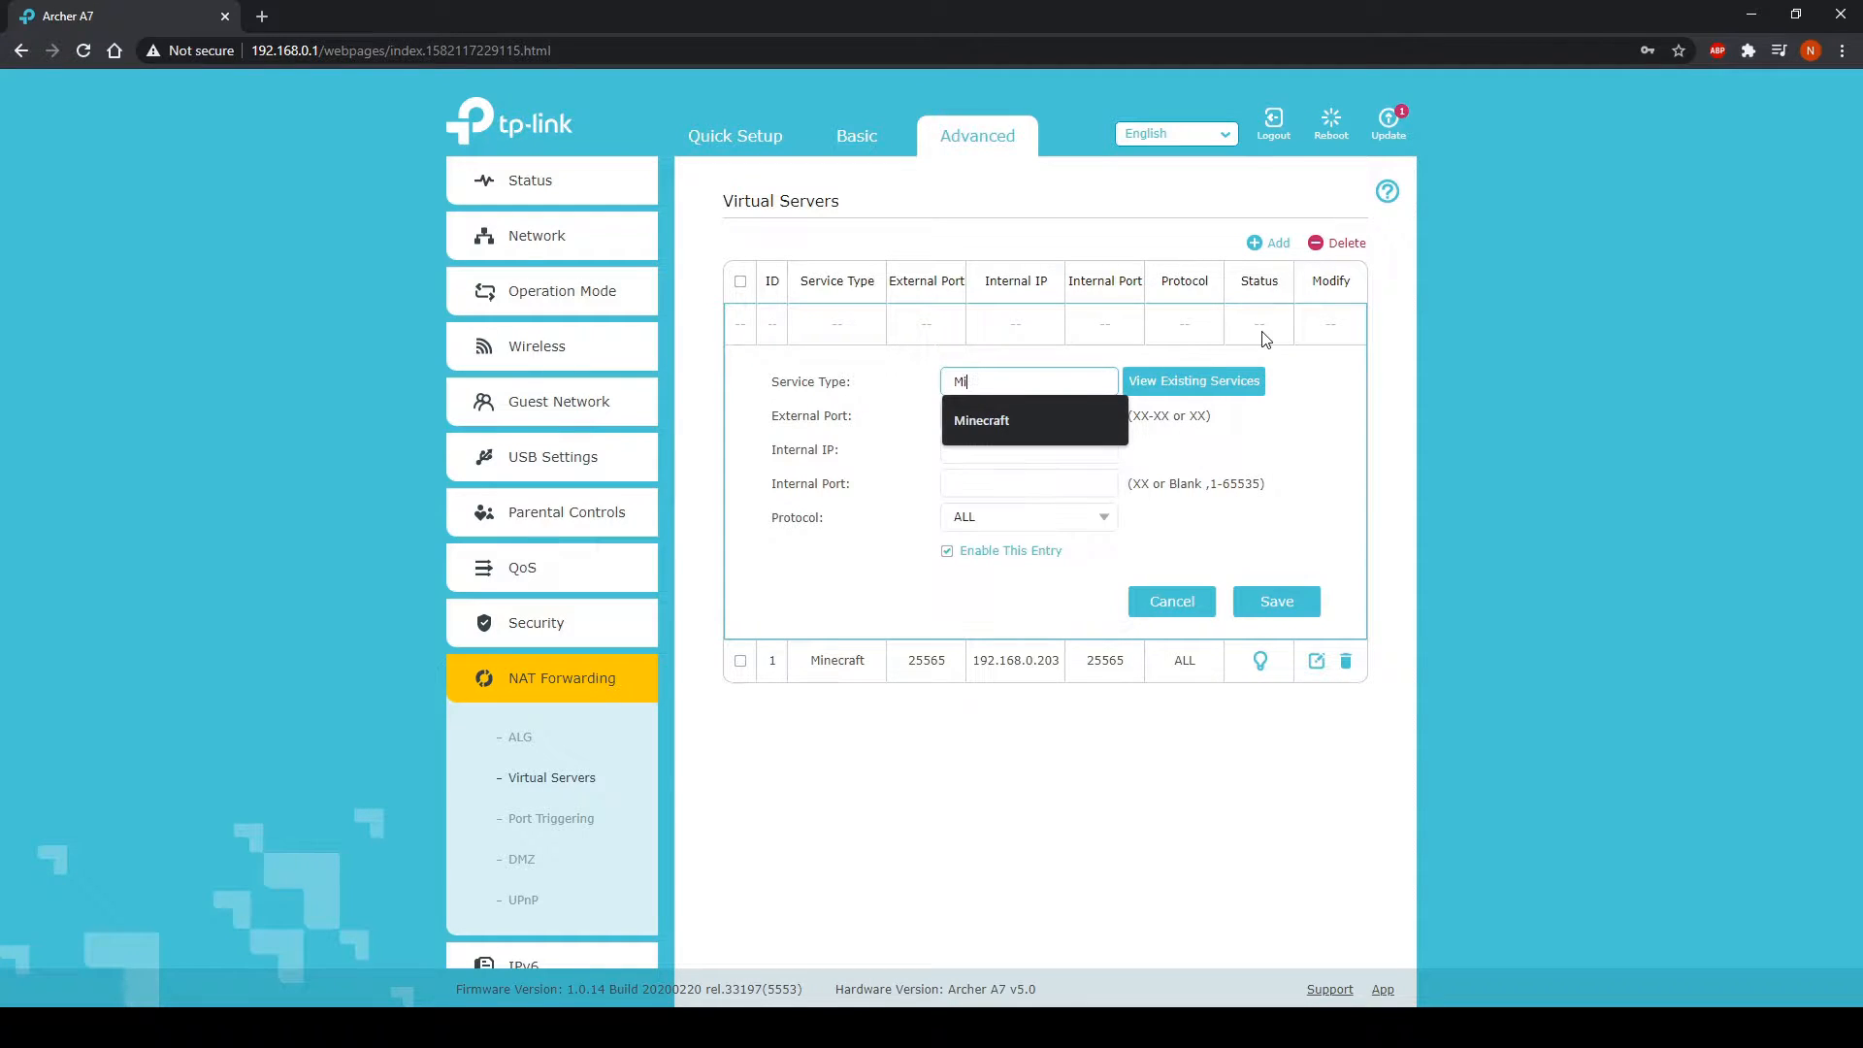
type("odded Minecraft")
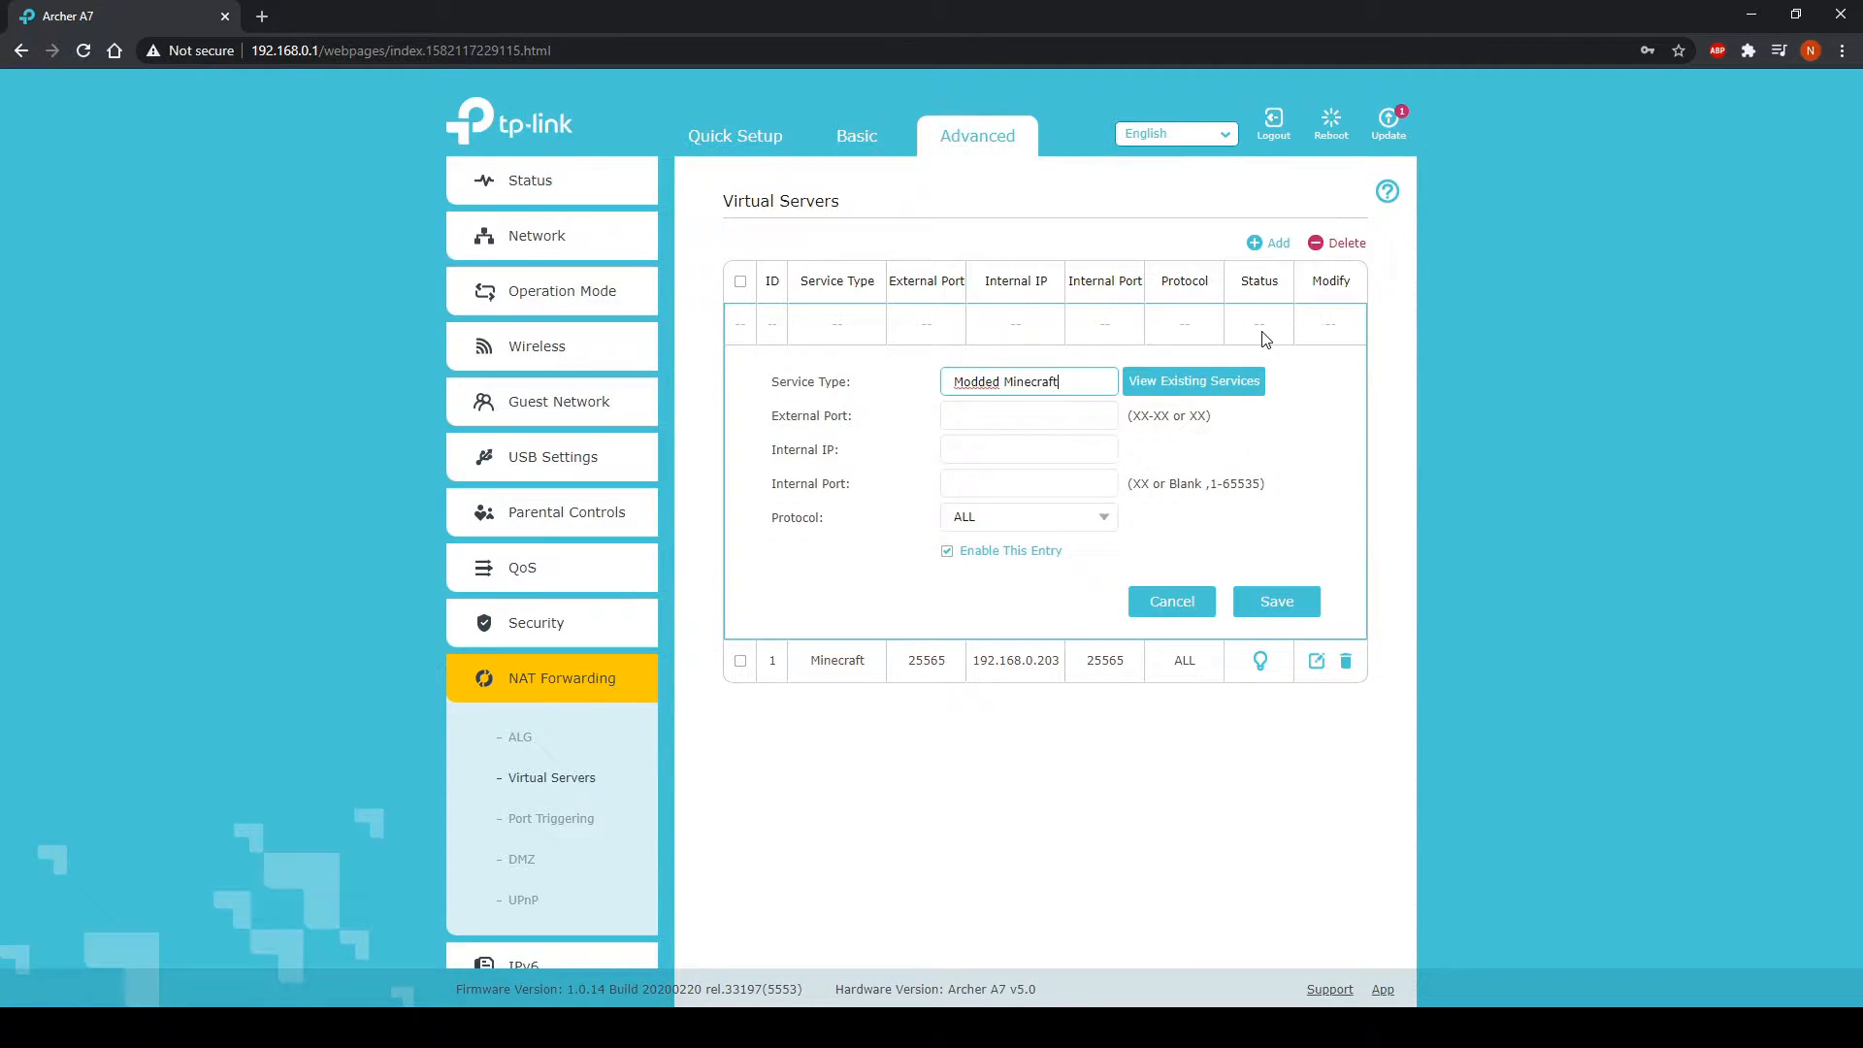
key("Tab")
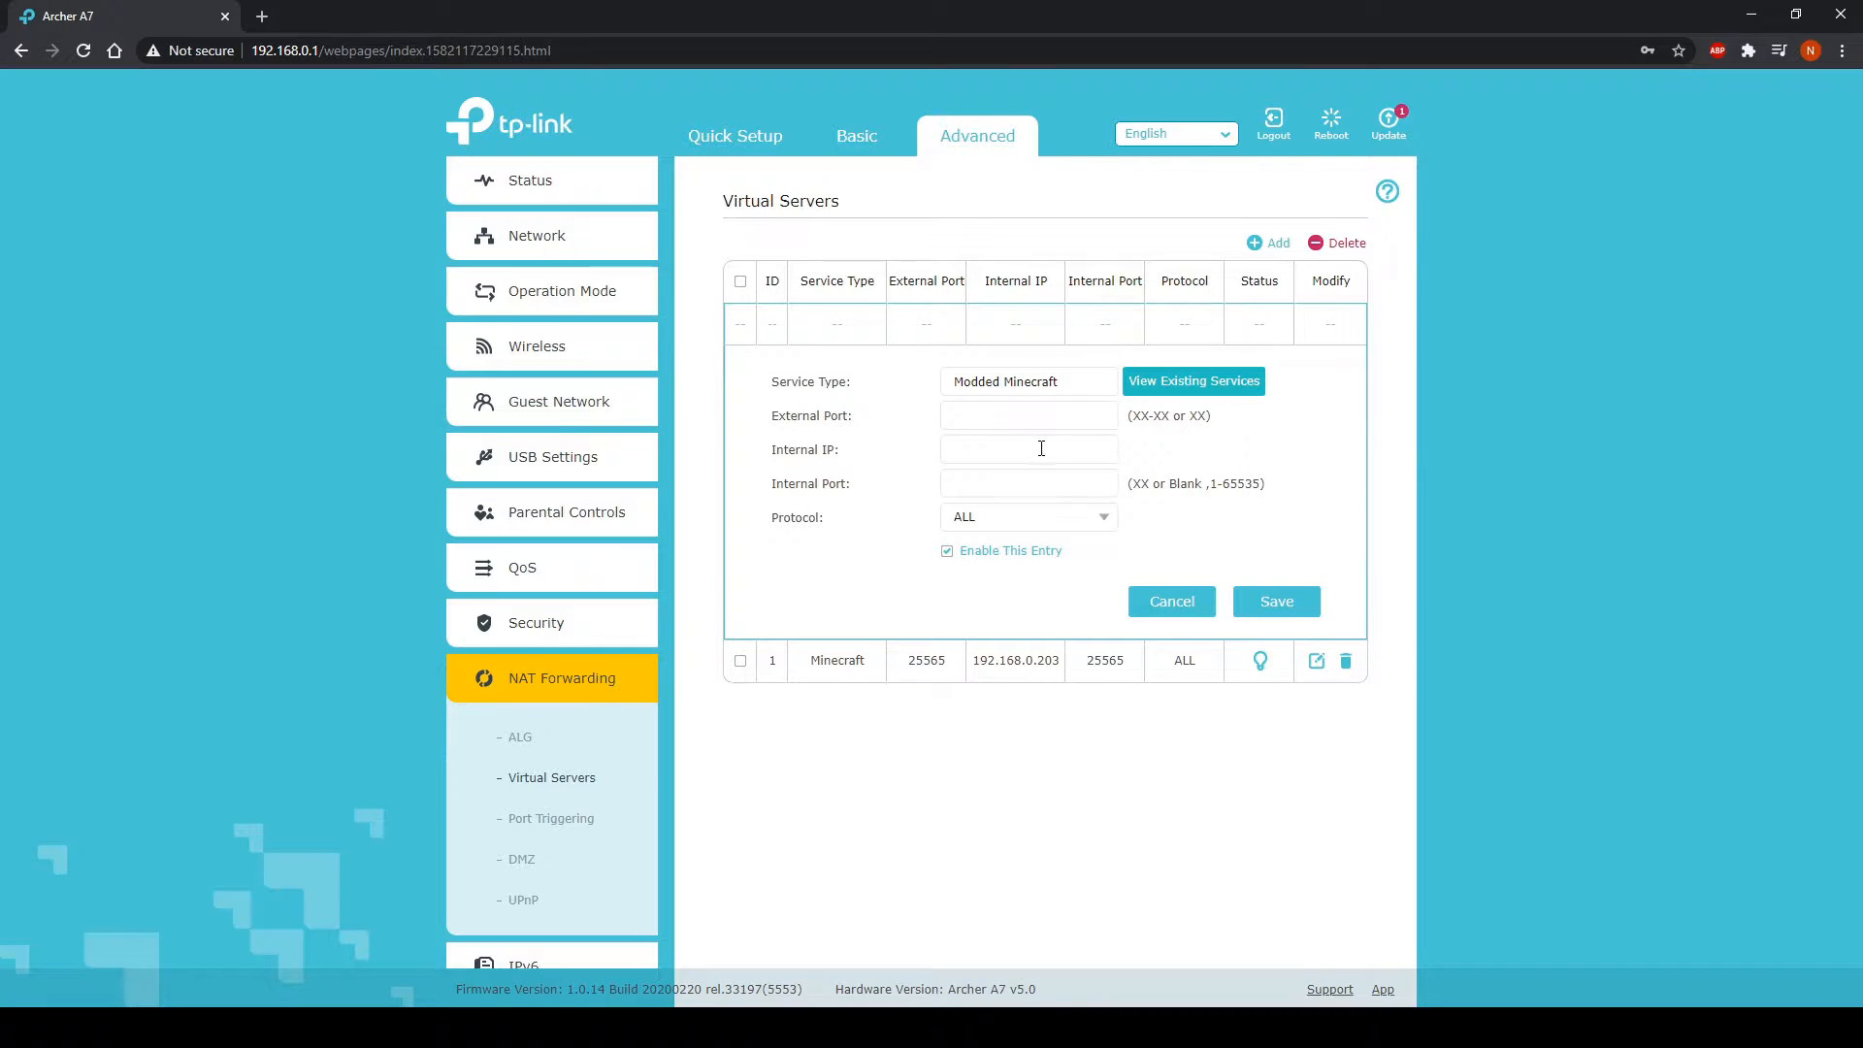
key("Tab")
left_click(1017, 456)
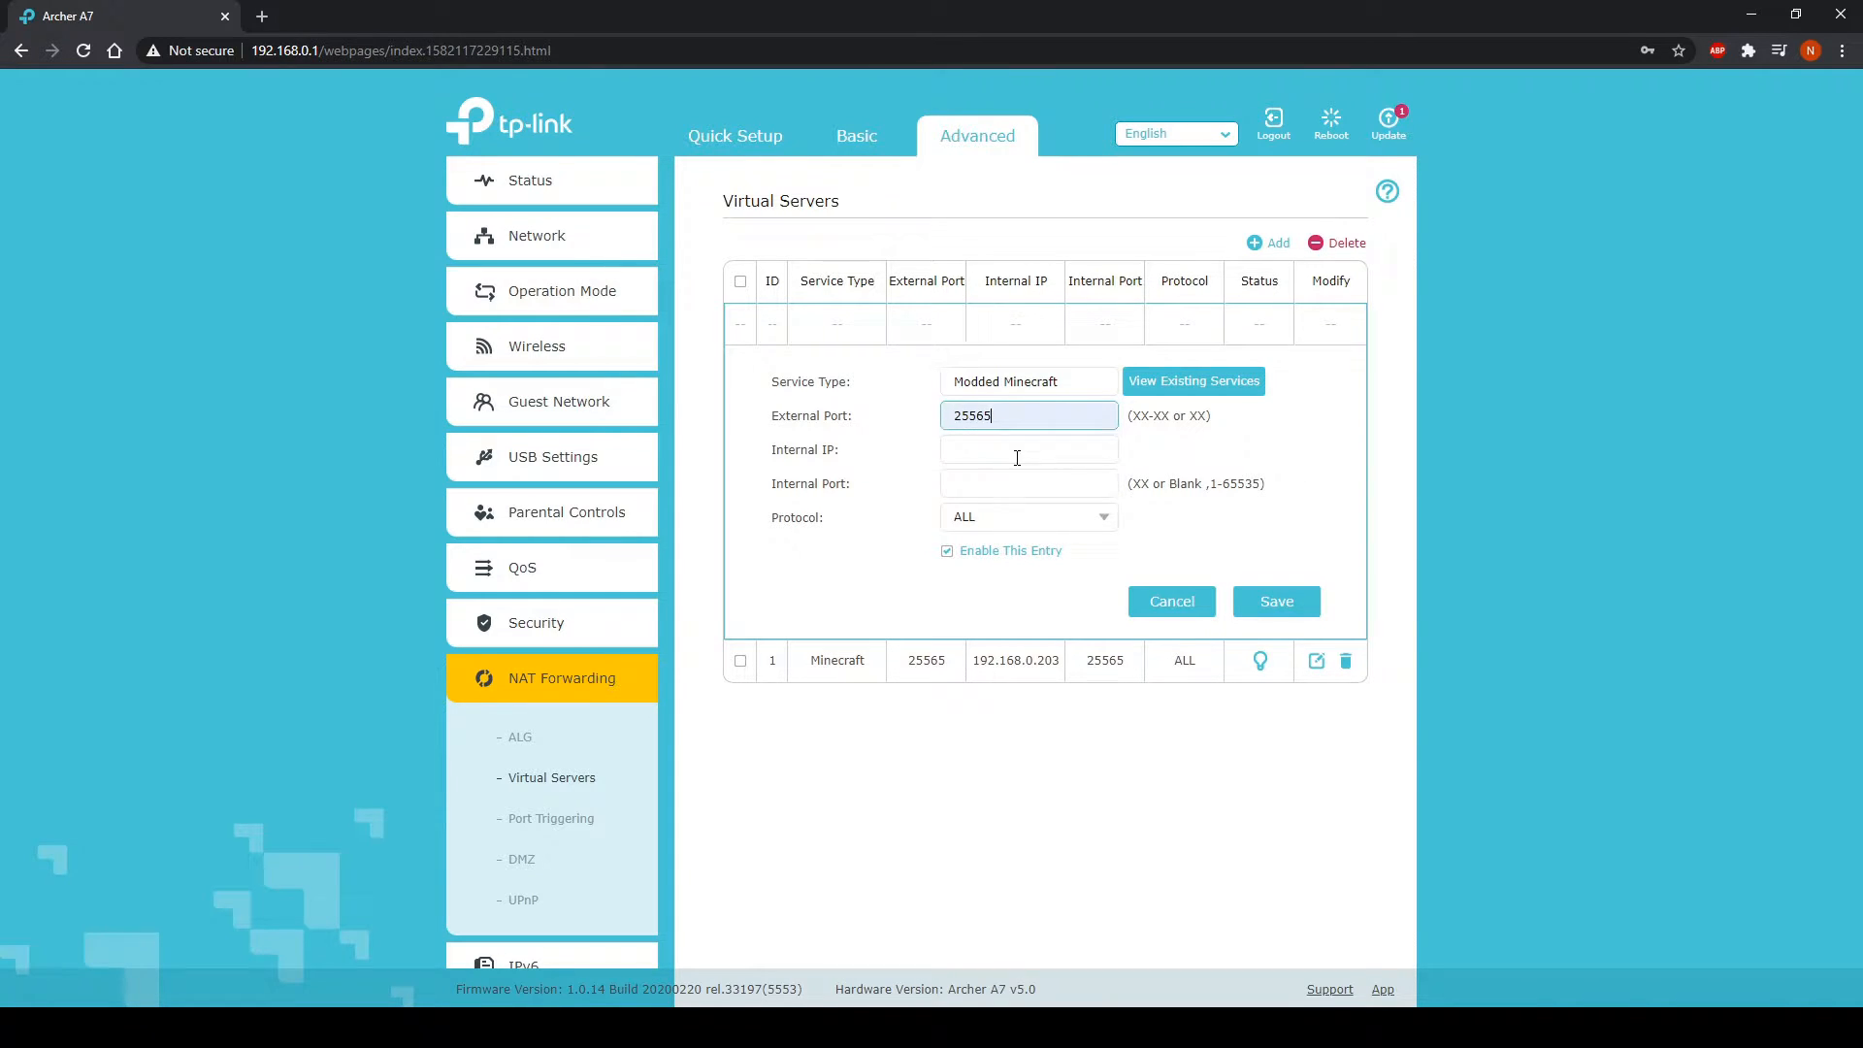
left_click(974, 488)
left_click(1000, 517)
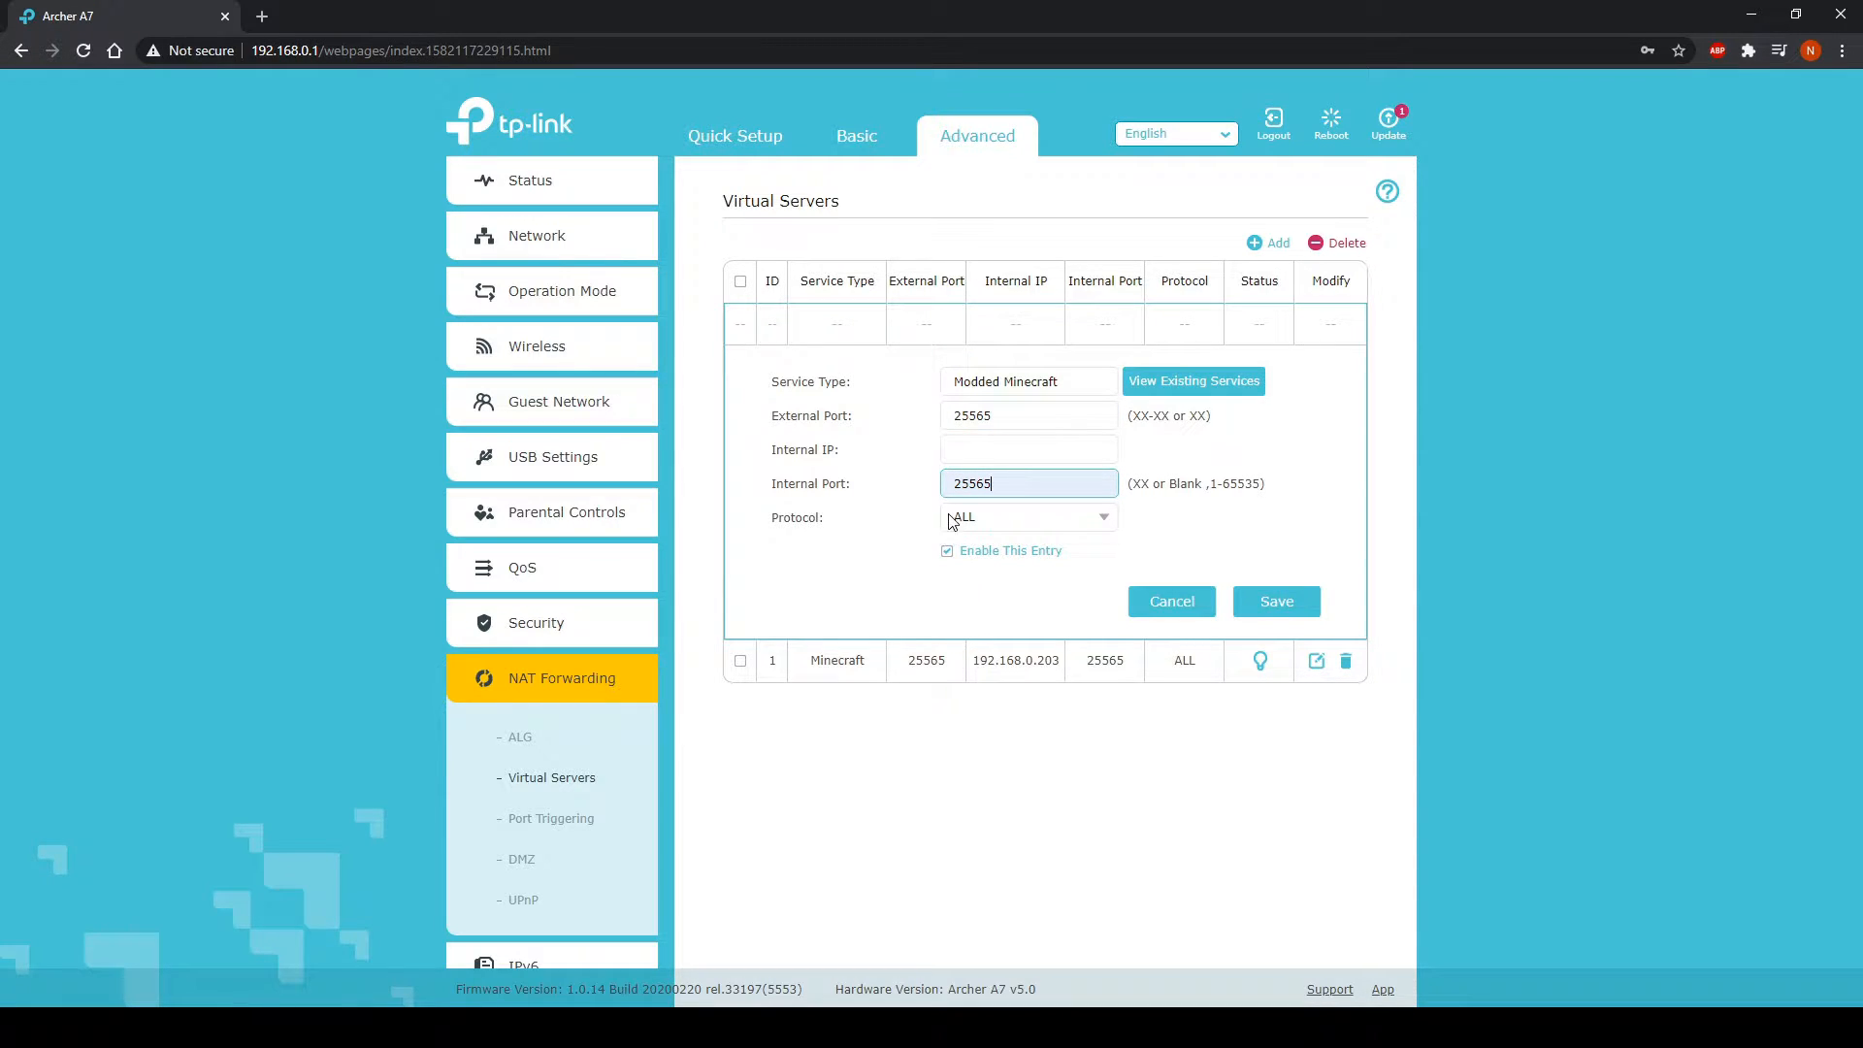
Run ipconfig in Command Prompt to look up the computer's IPv4 address for the internal IP.
left_click(979, 451)
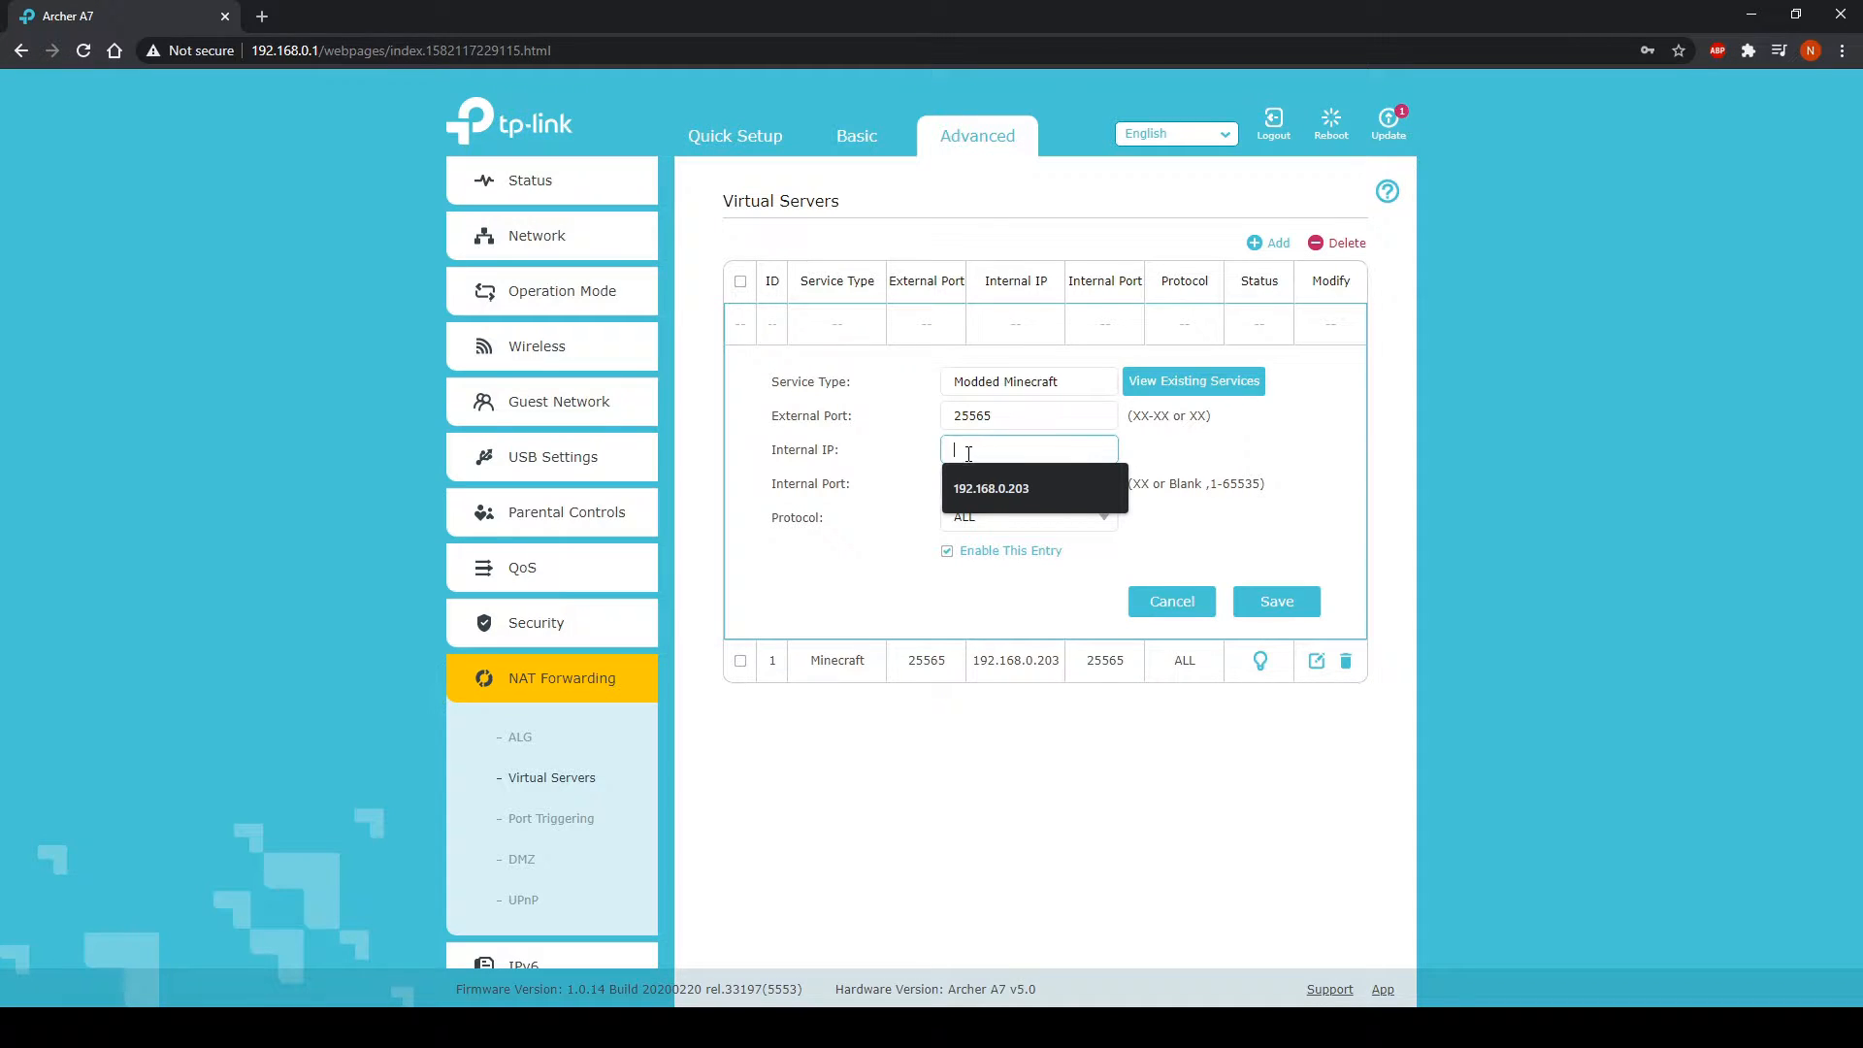
left_click(869, 475)
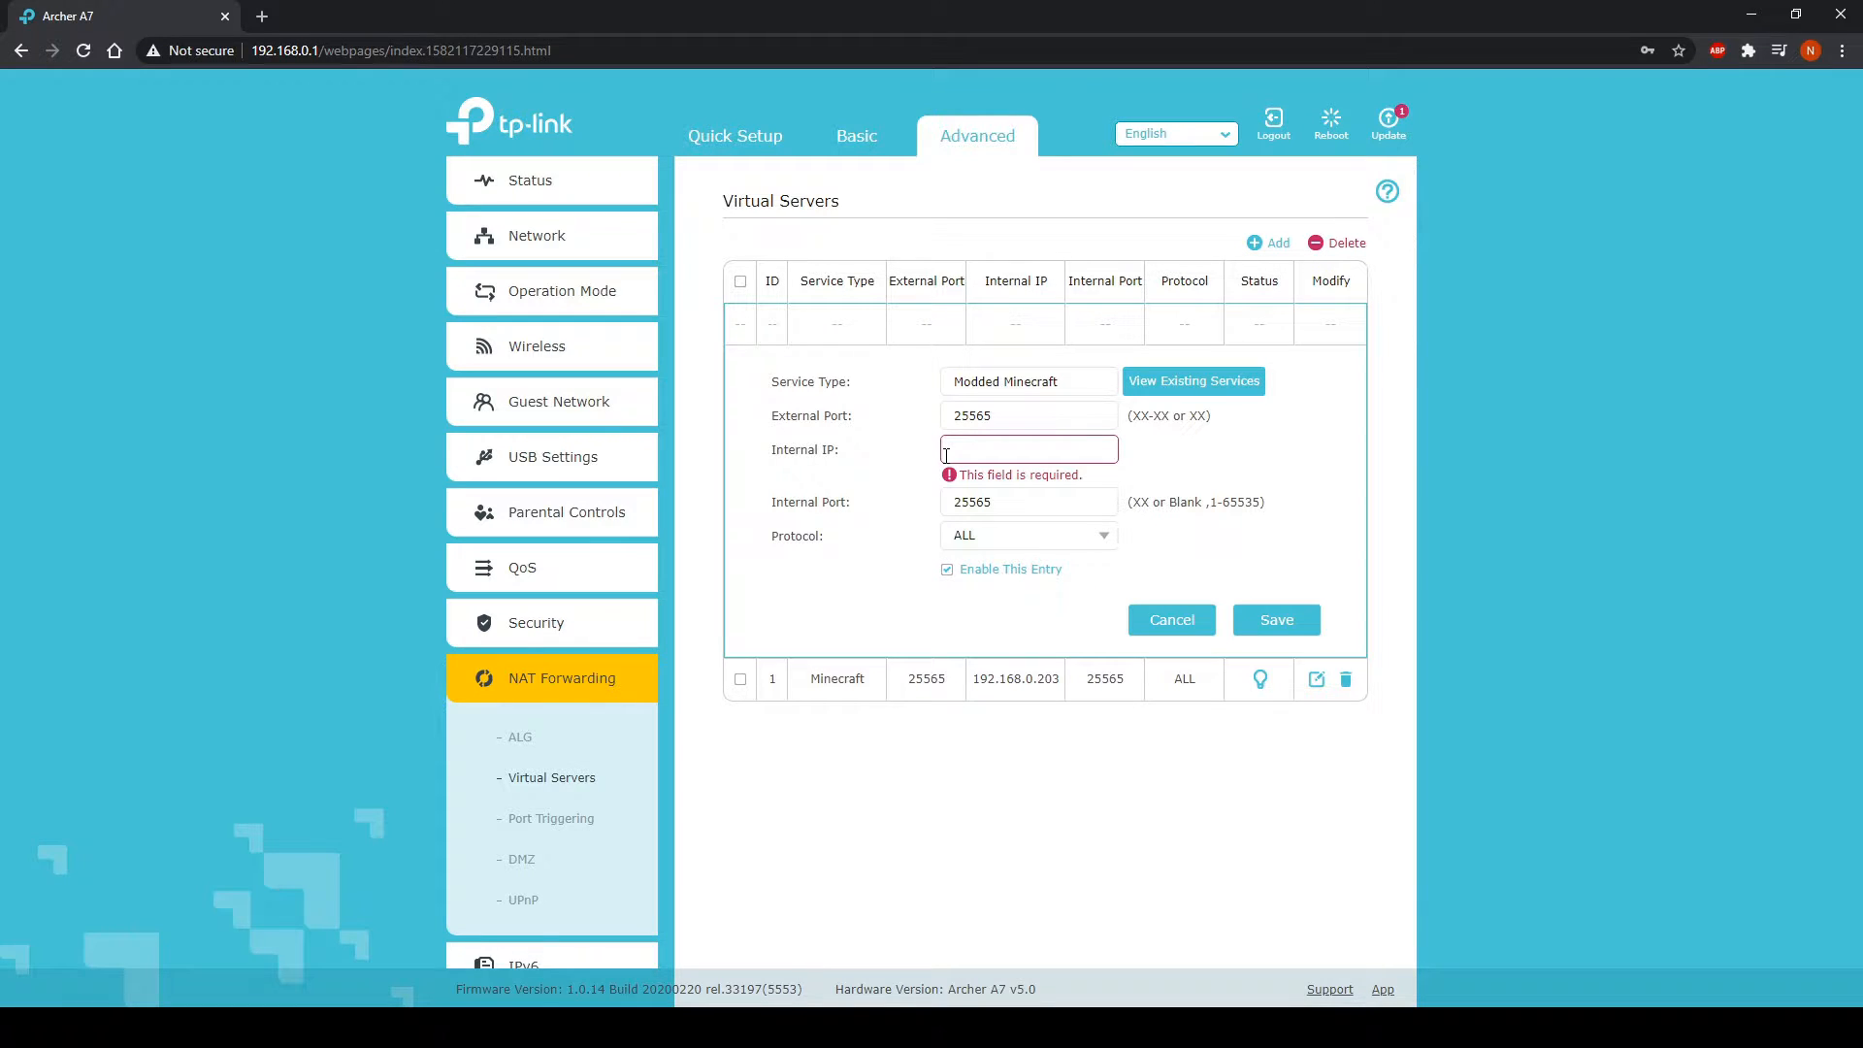
key("super")
type("cmd")
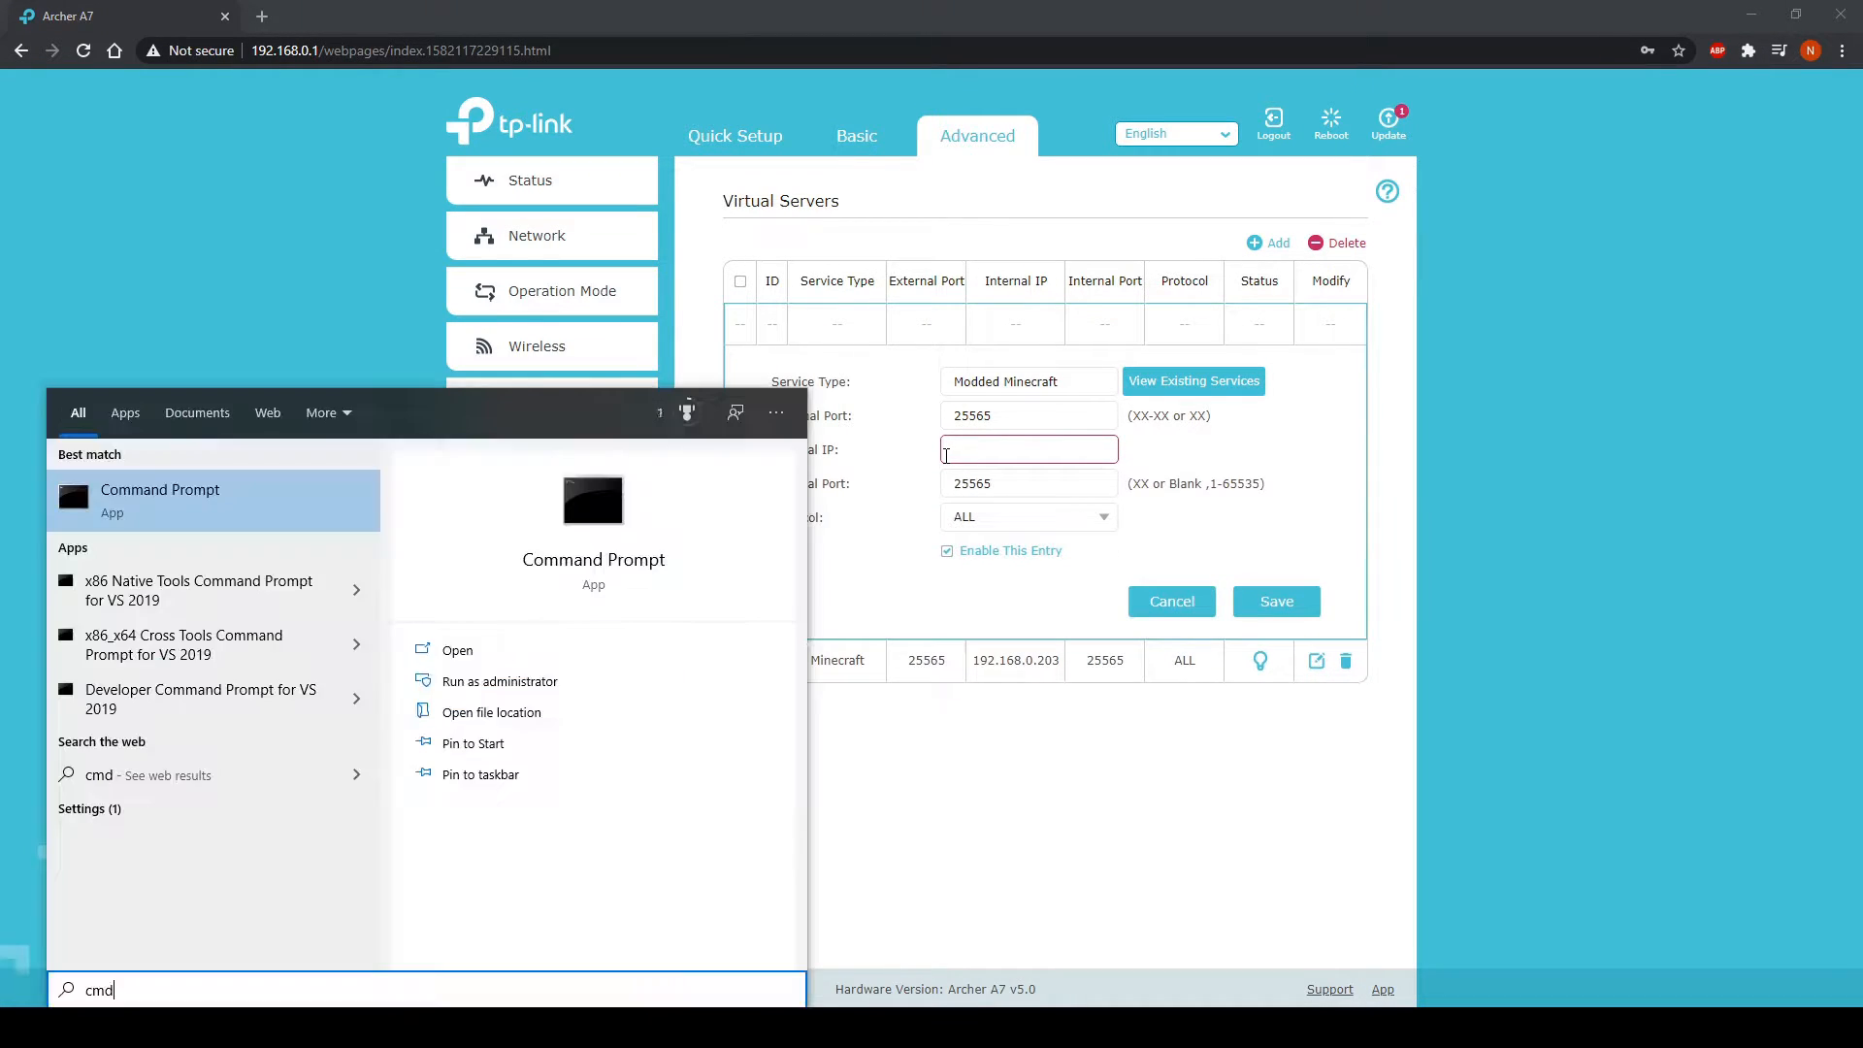
key("Return")
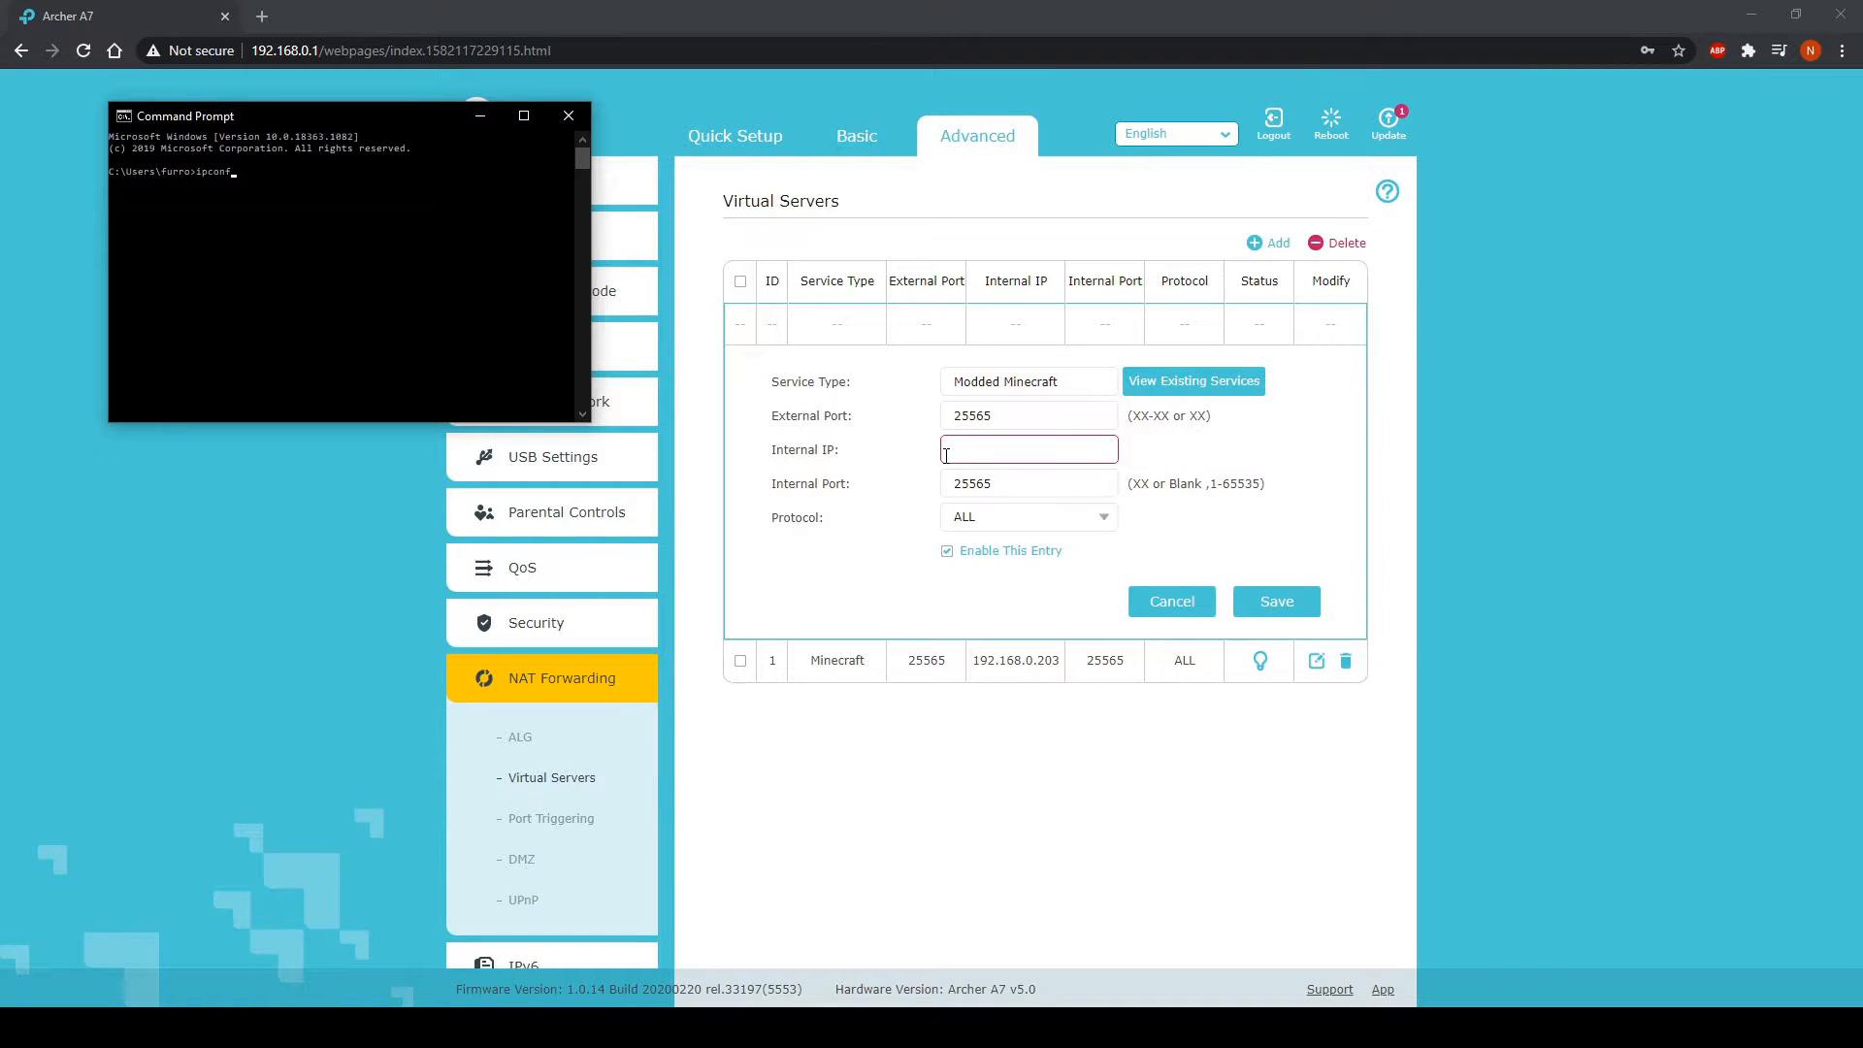
key("Return")
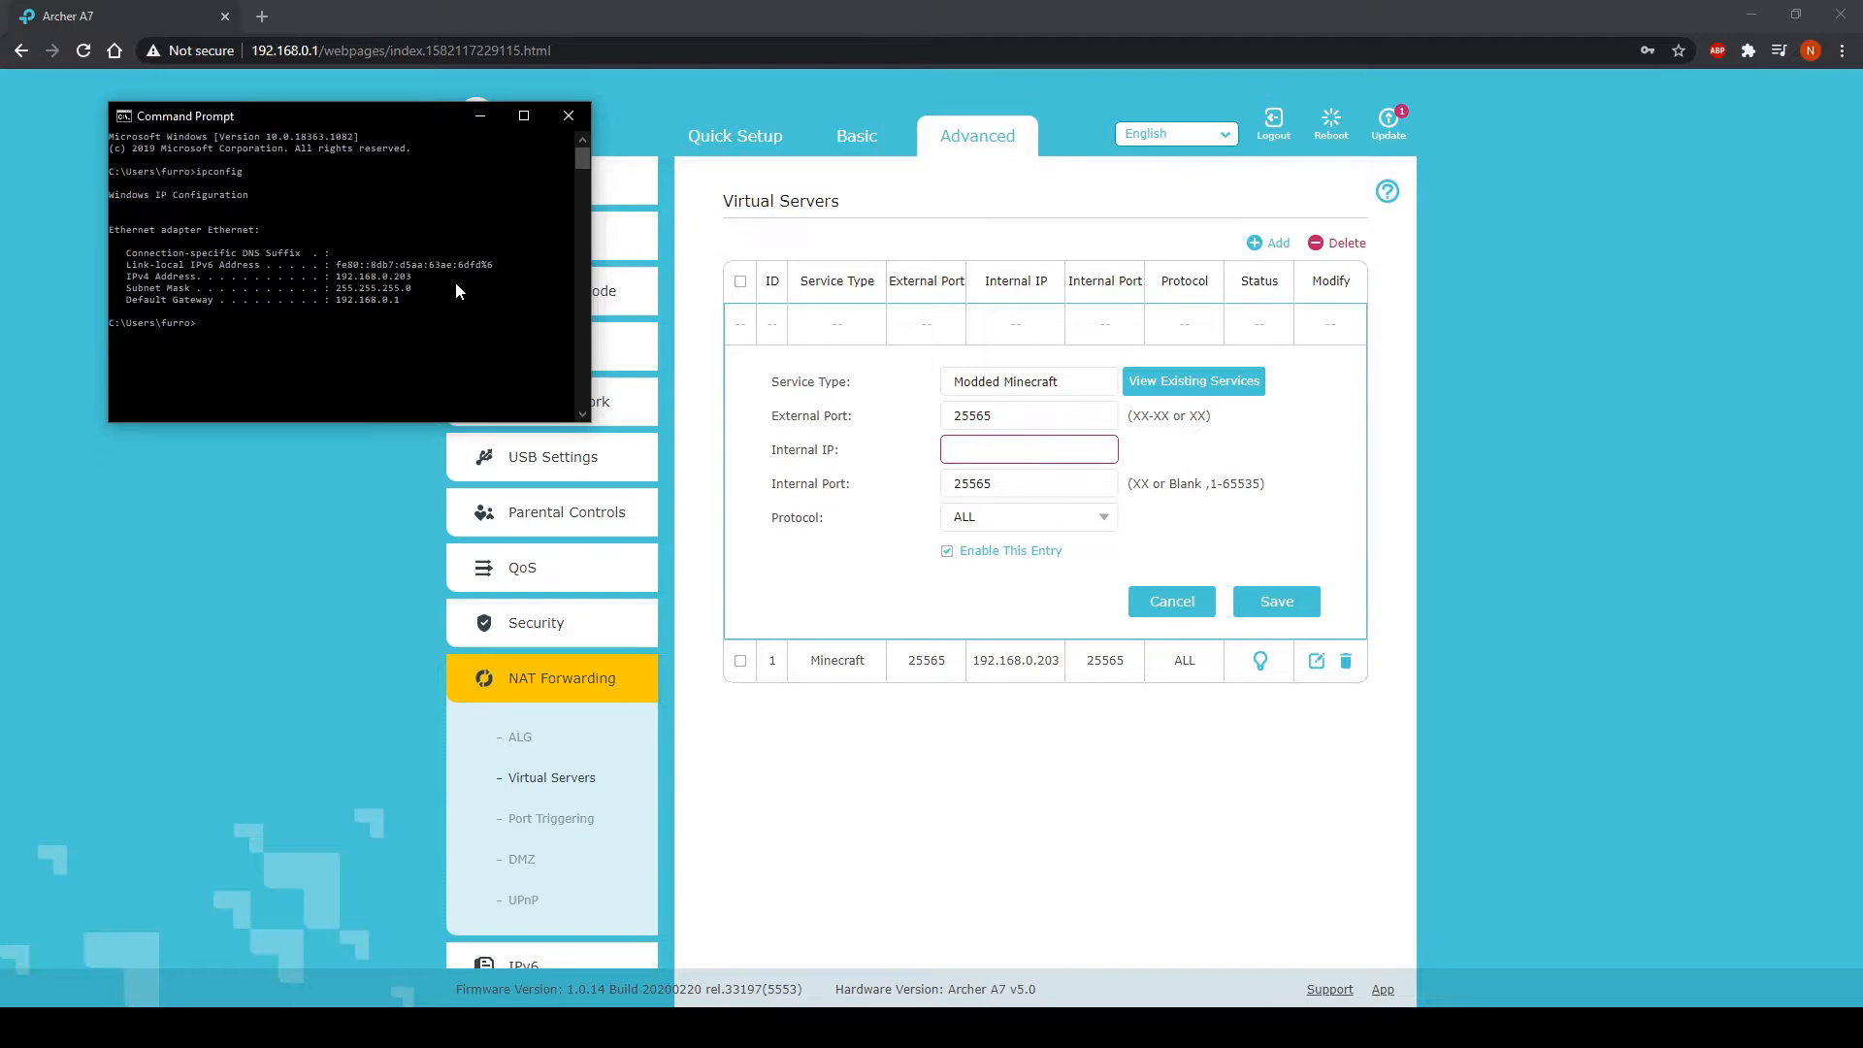
Set the Modded Minecraft entry's internal IP to 192.168.0.203 and save the entry.
left_click(991, 455)
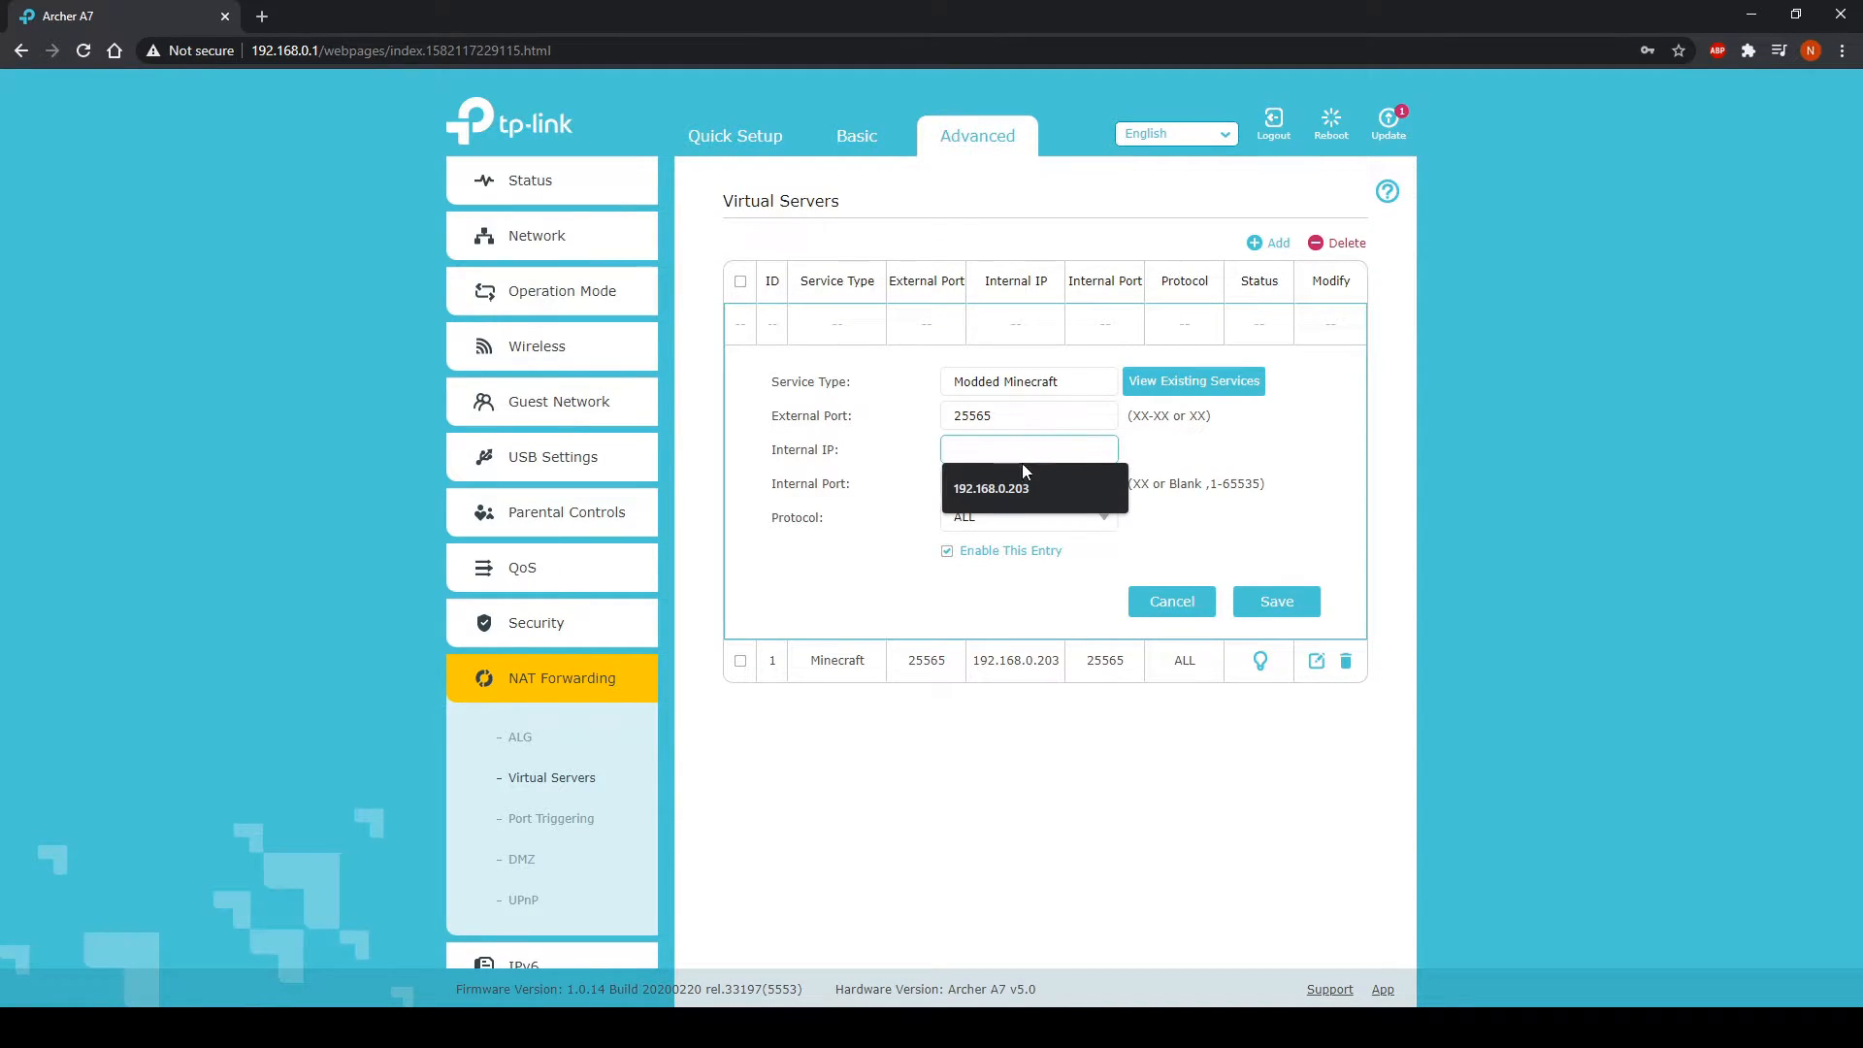
left_click(1019, 486)
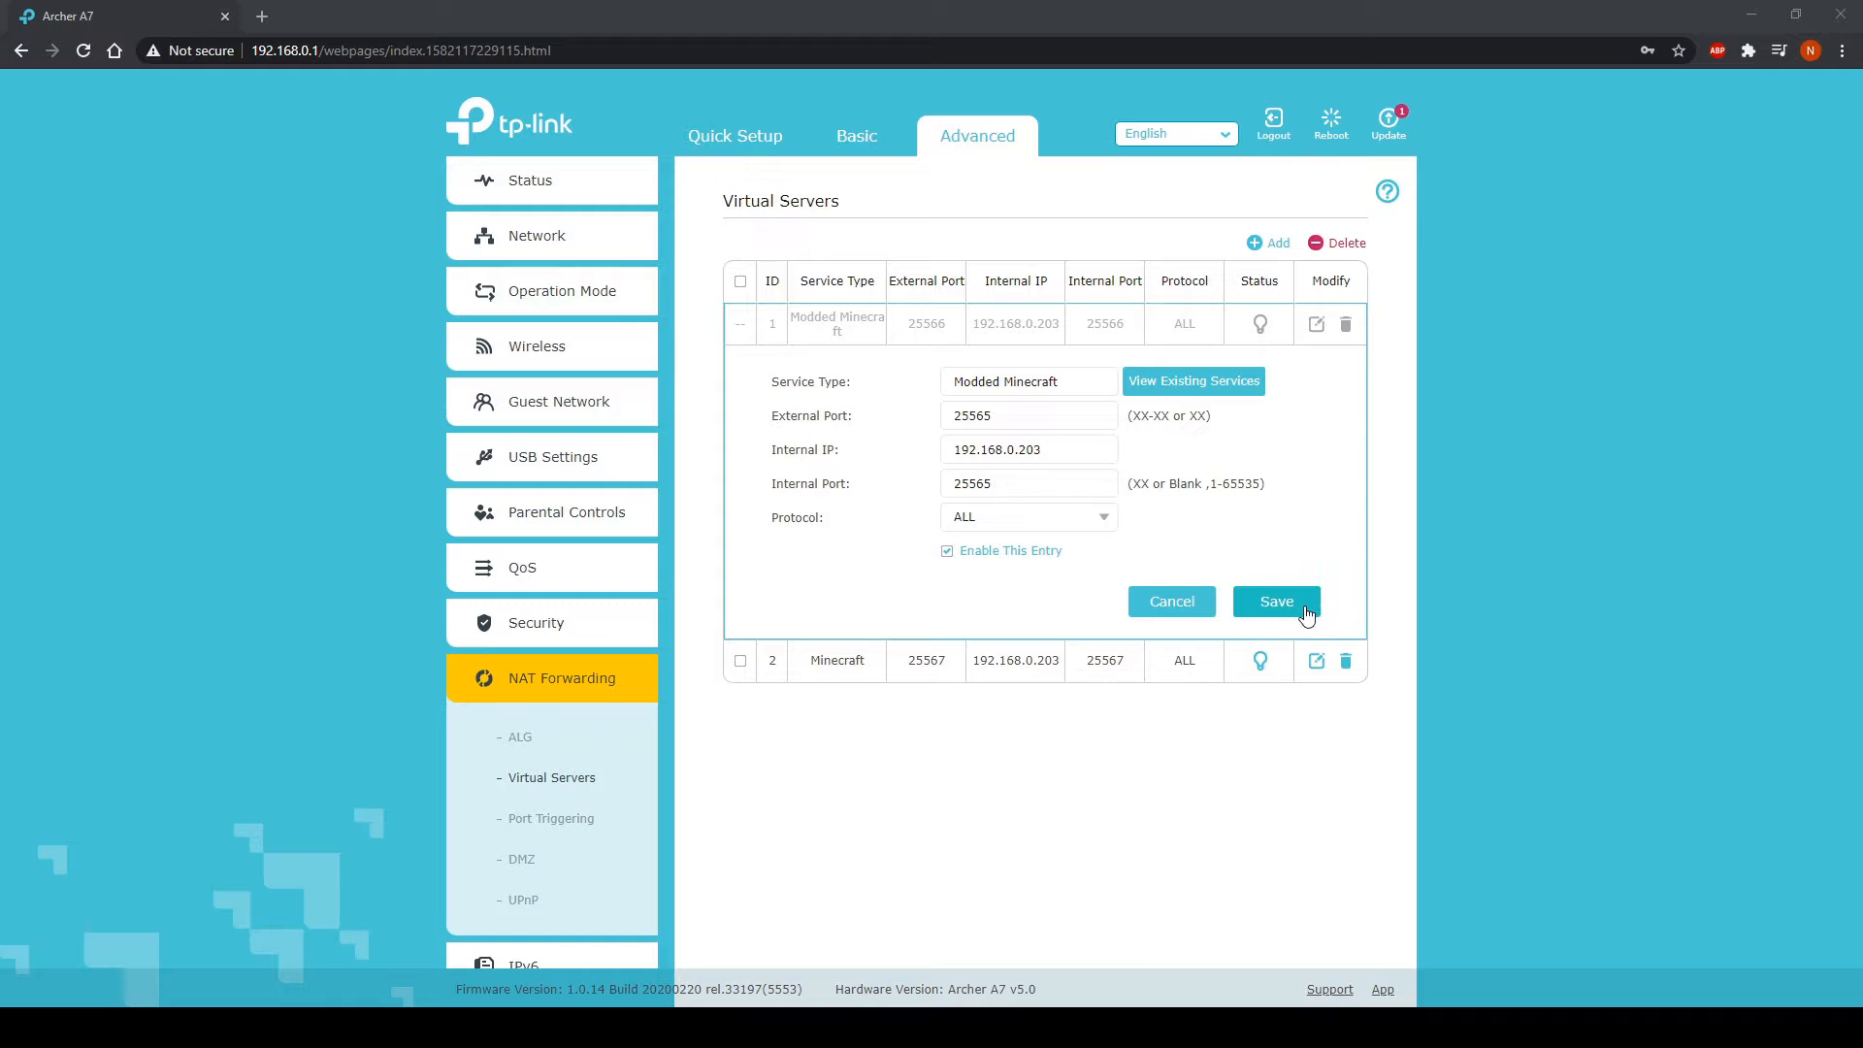
left_click(1307, 614)
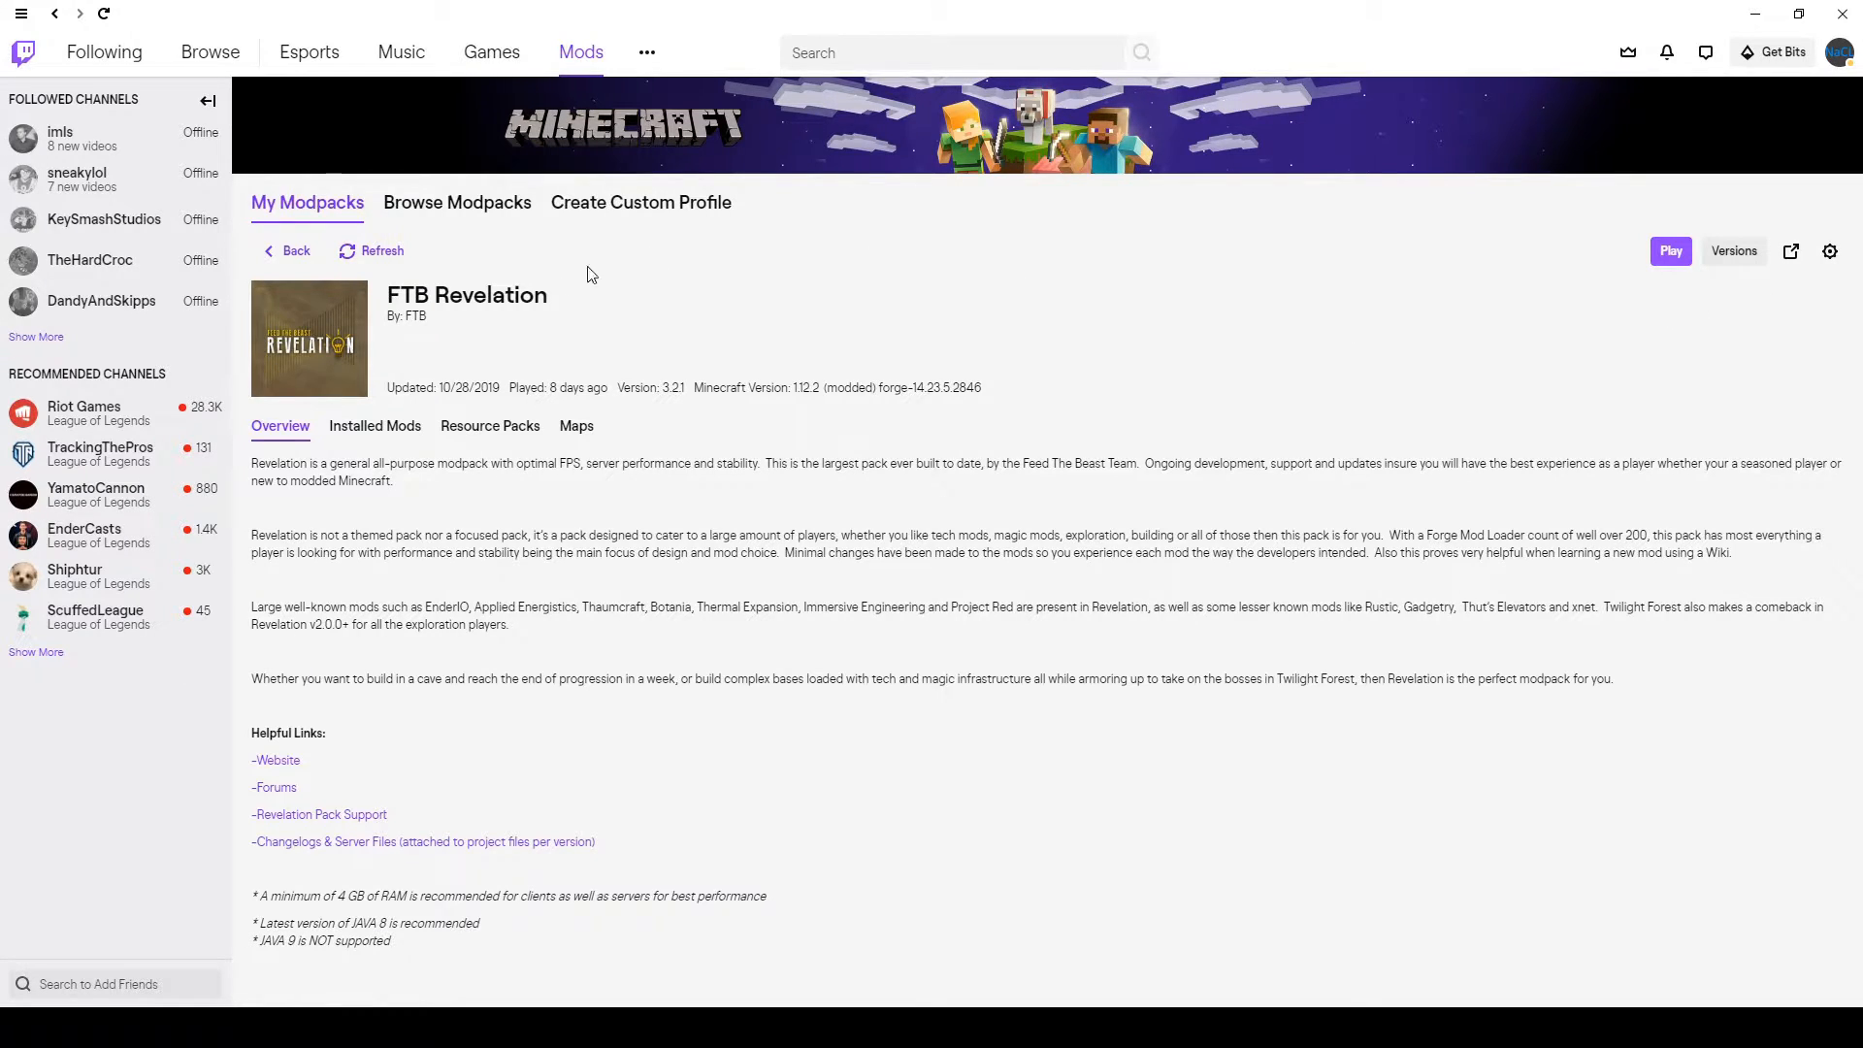
Open the FTB Revelation project page on CurseForge and download the Minecraft 1.12 server pack, FTBRevelationServer_3.1.0.
left_click(1792, 260)
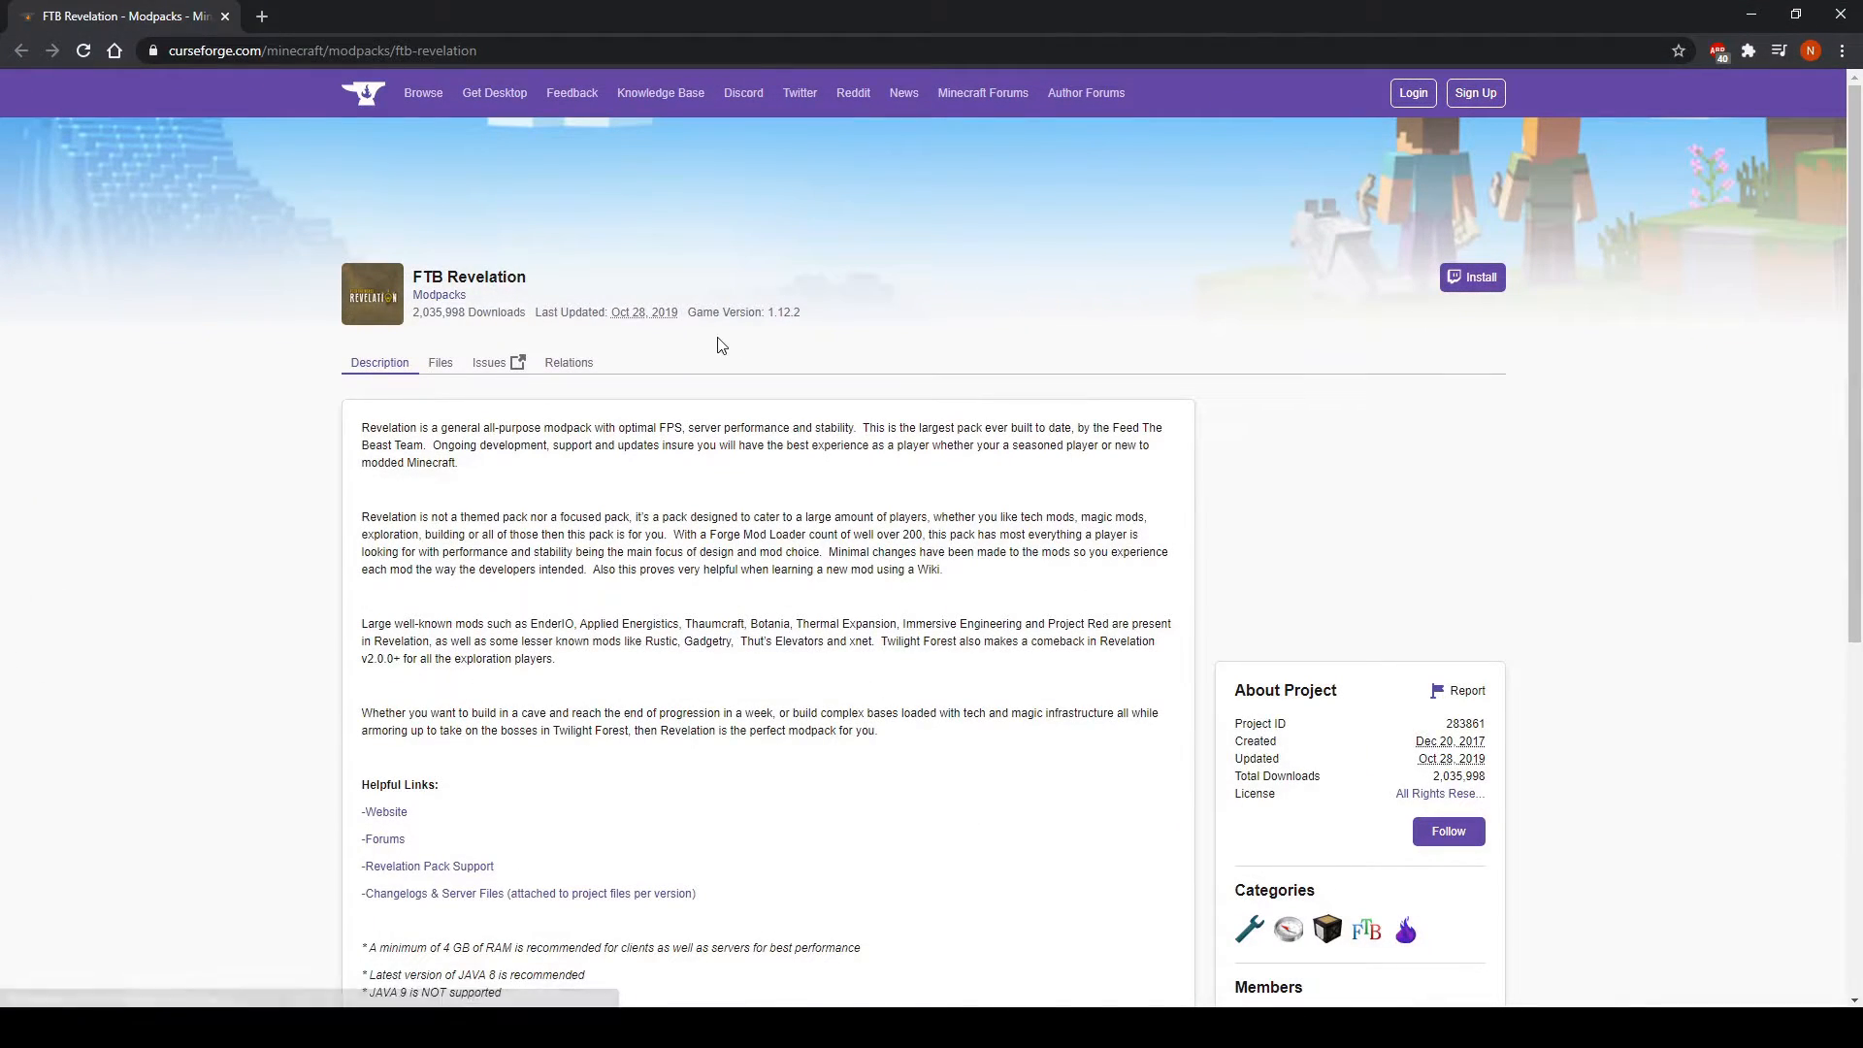
scroll(823, 388, "down", 5)
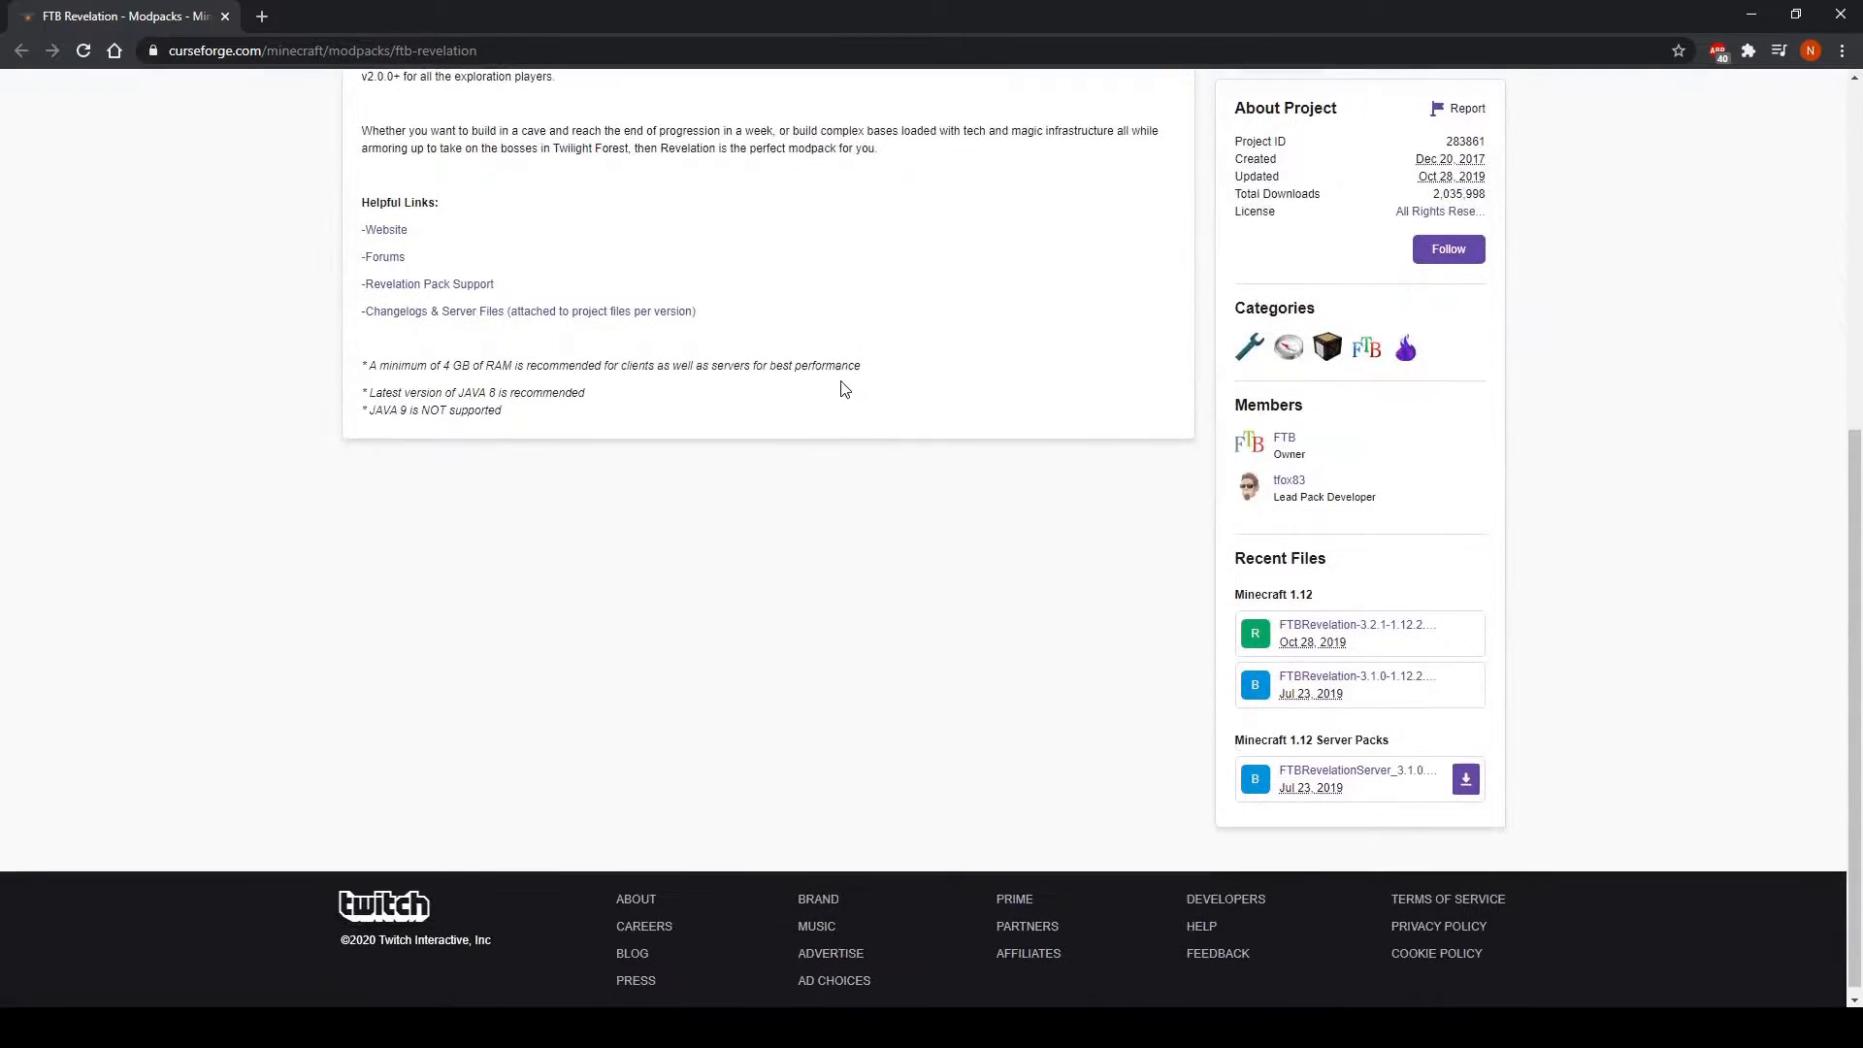
left_click(1465, 781)
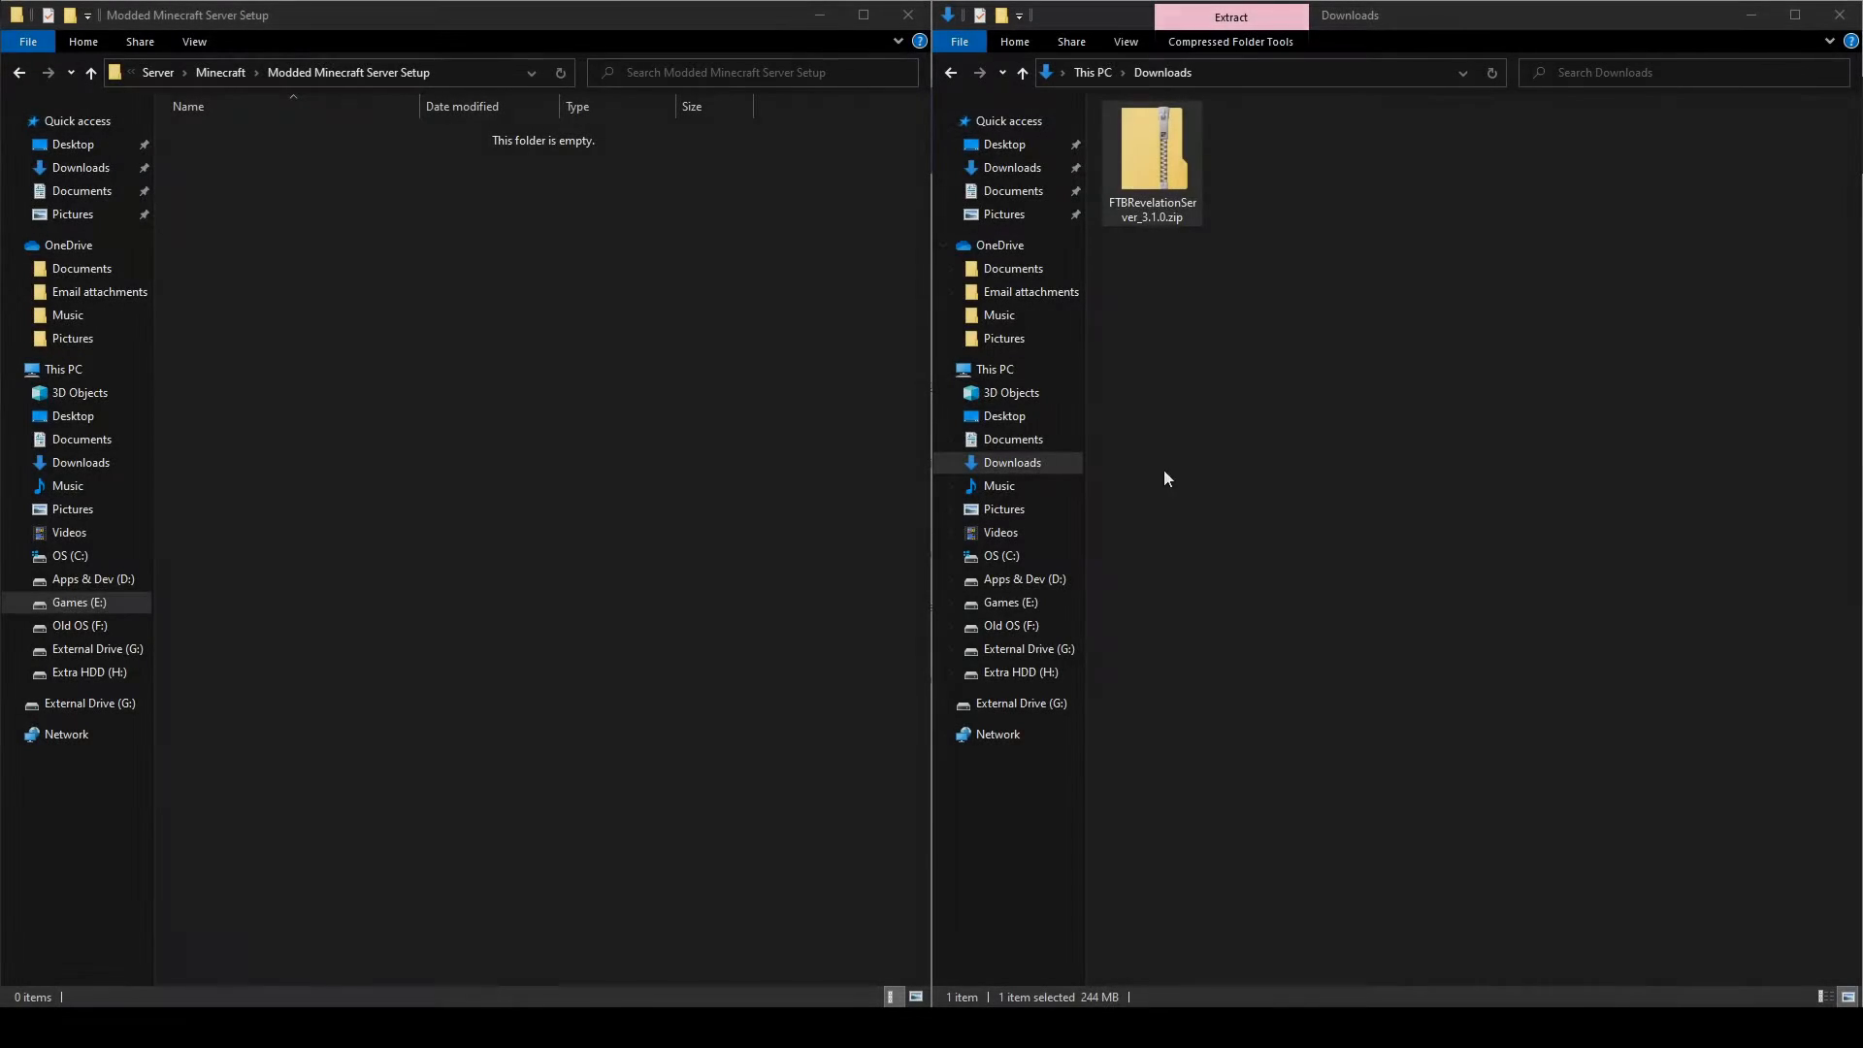
In File Explorer, copy the contents of FTBRevelationServer_3.1.0.zip into the Modded Minecraft Server Setup folder and run ServerStart.bat.
left_click(228, 75)
left_click(227, 73)
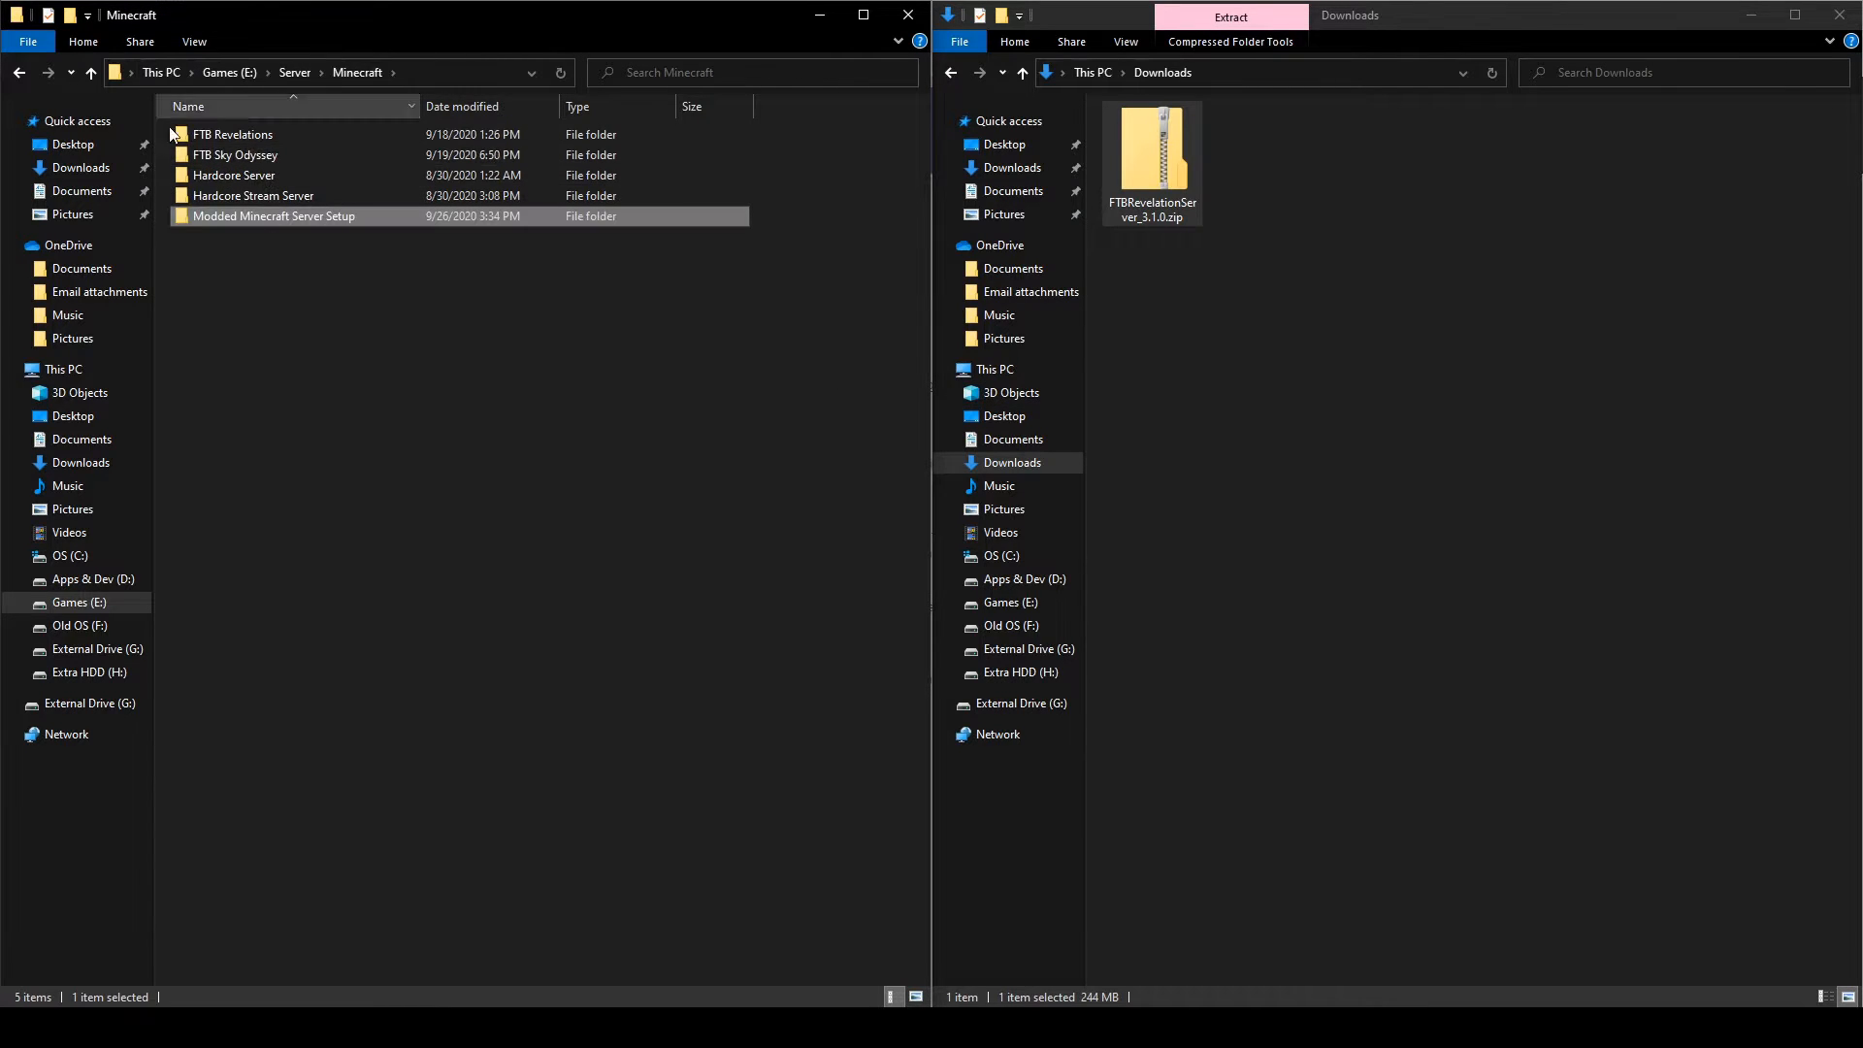
double_click(241, 218)
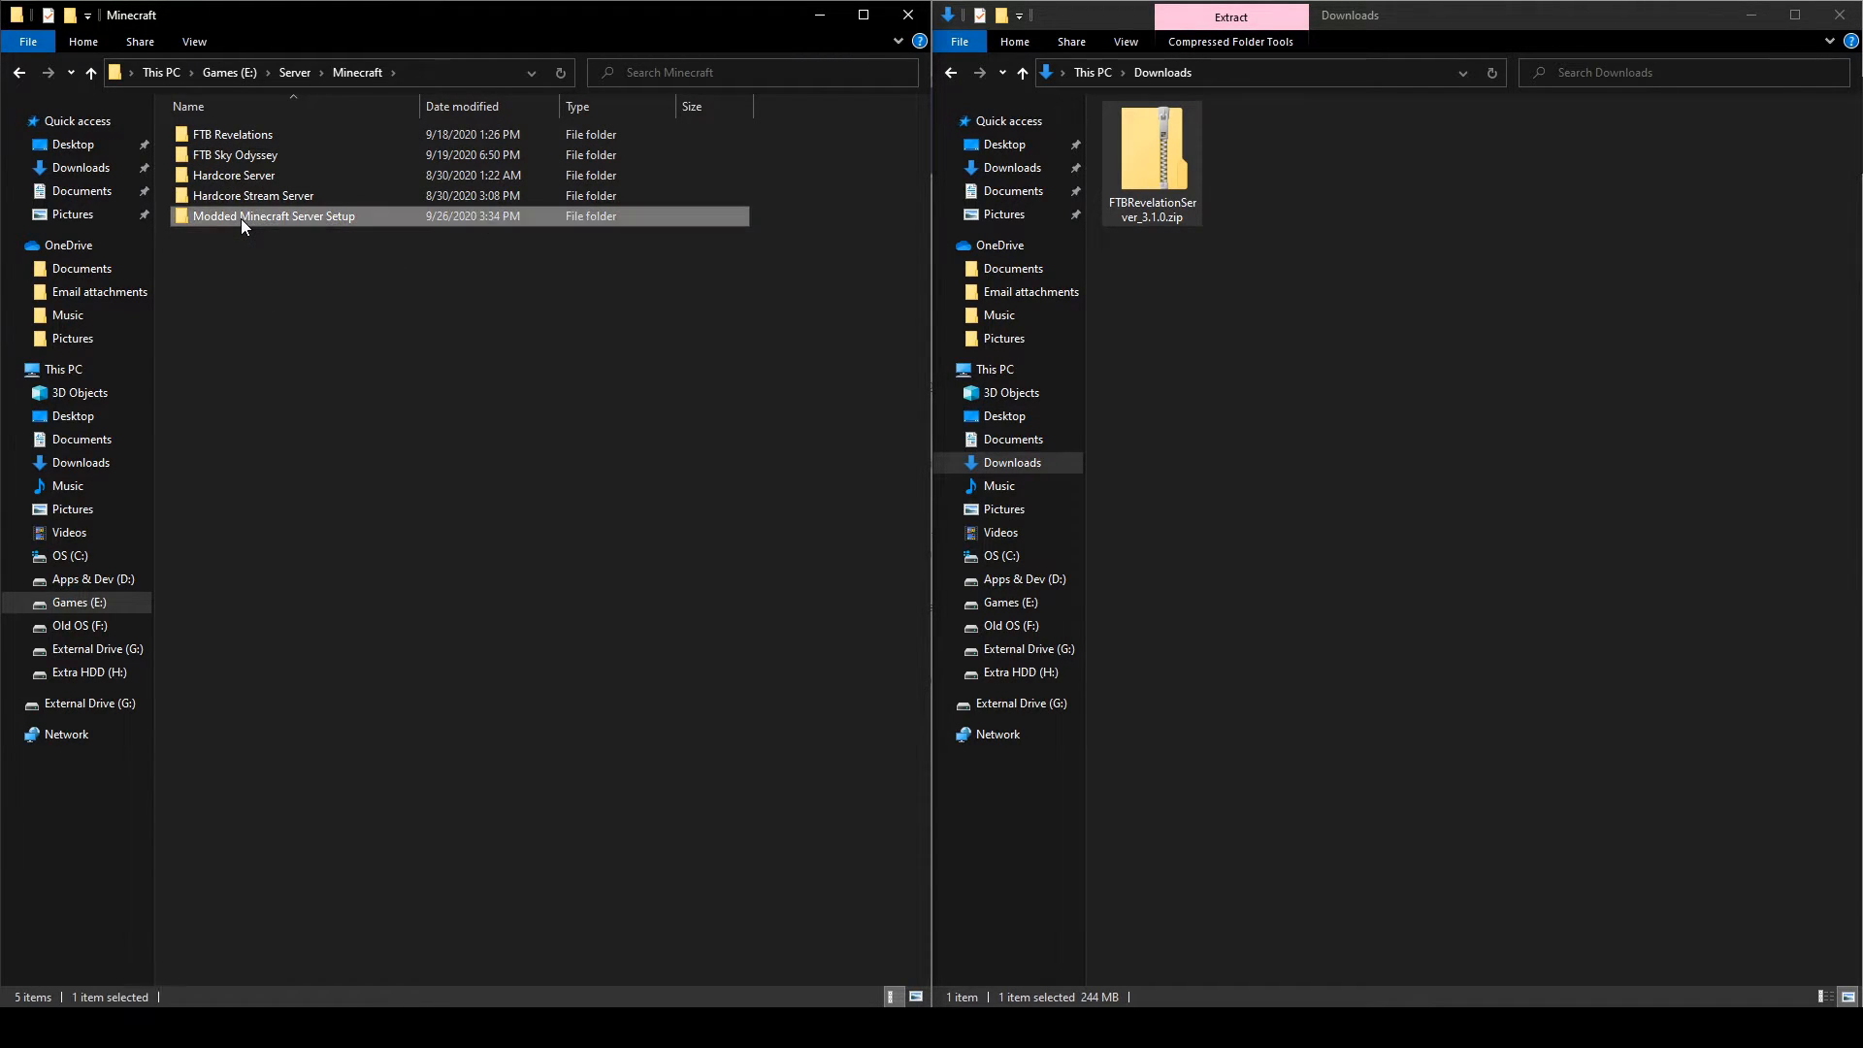
double_click(1152, 162)
left_click_drag(1333, 533, 579, 620)
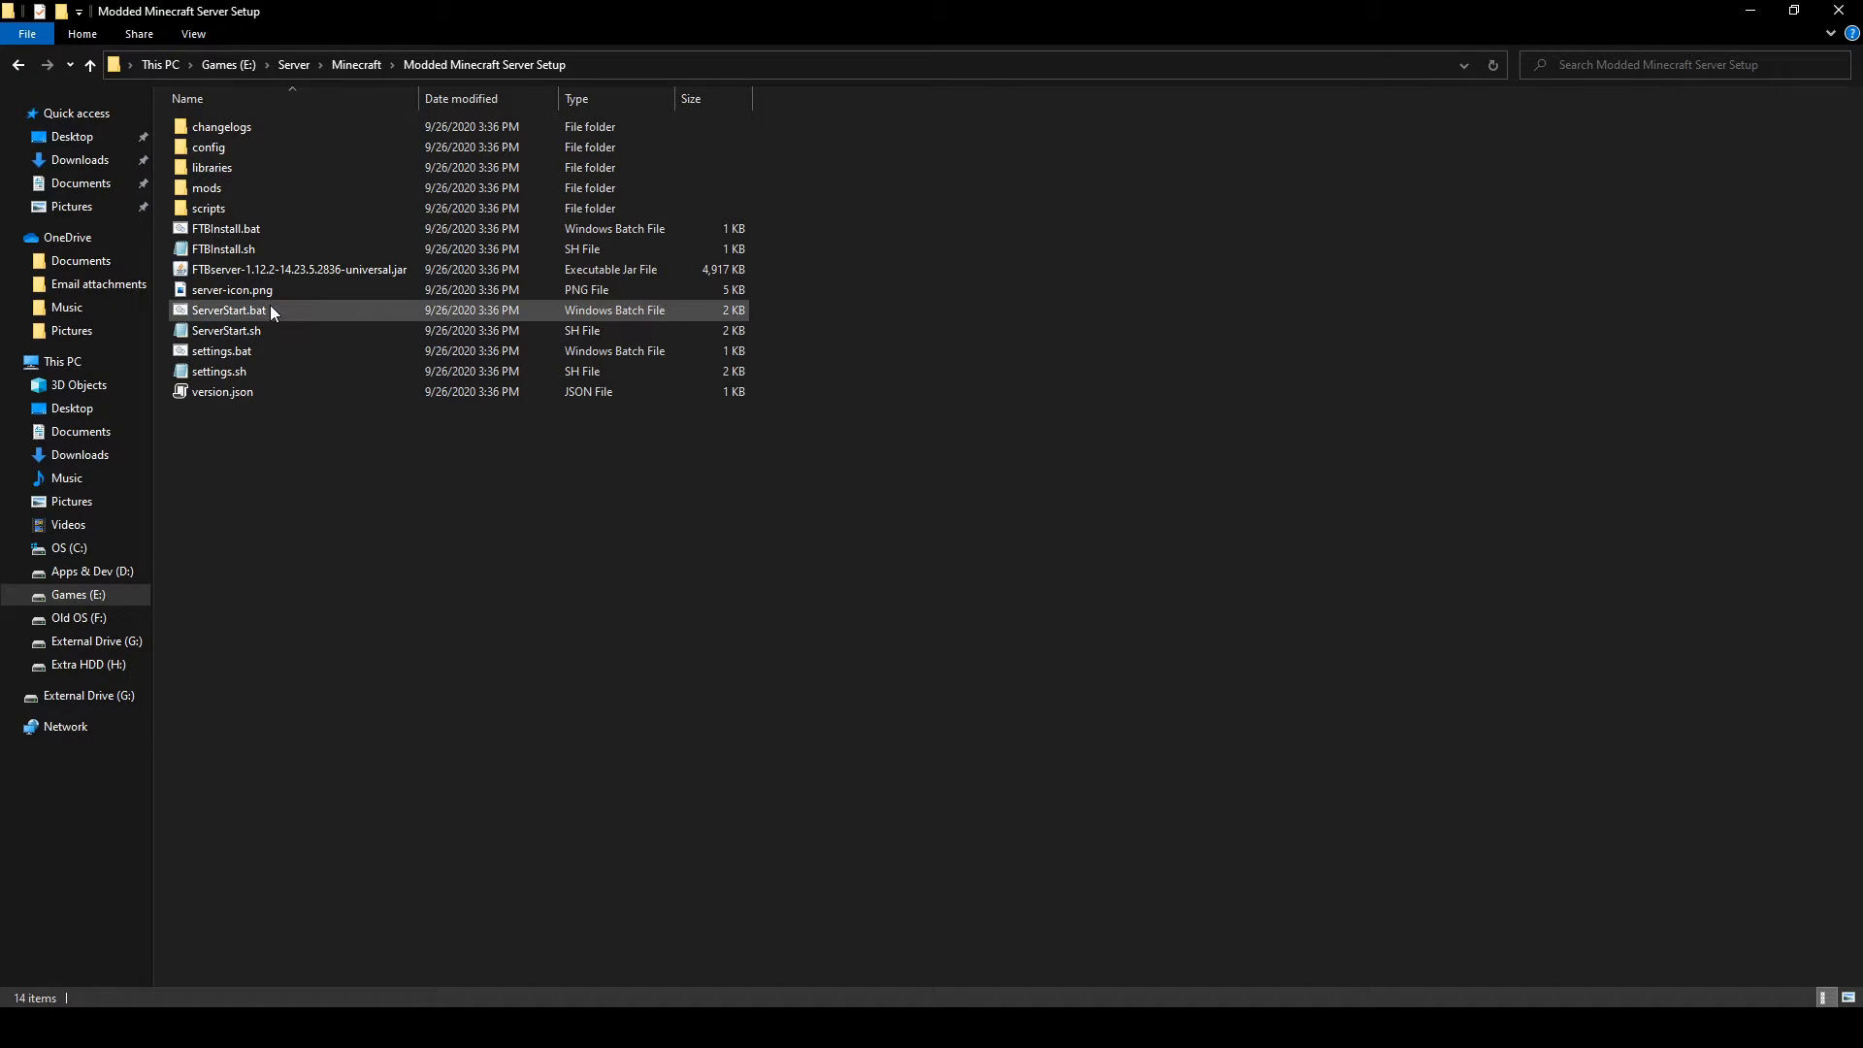
double_click(207, 308)
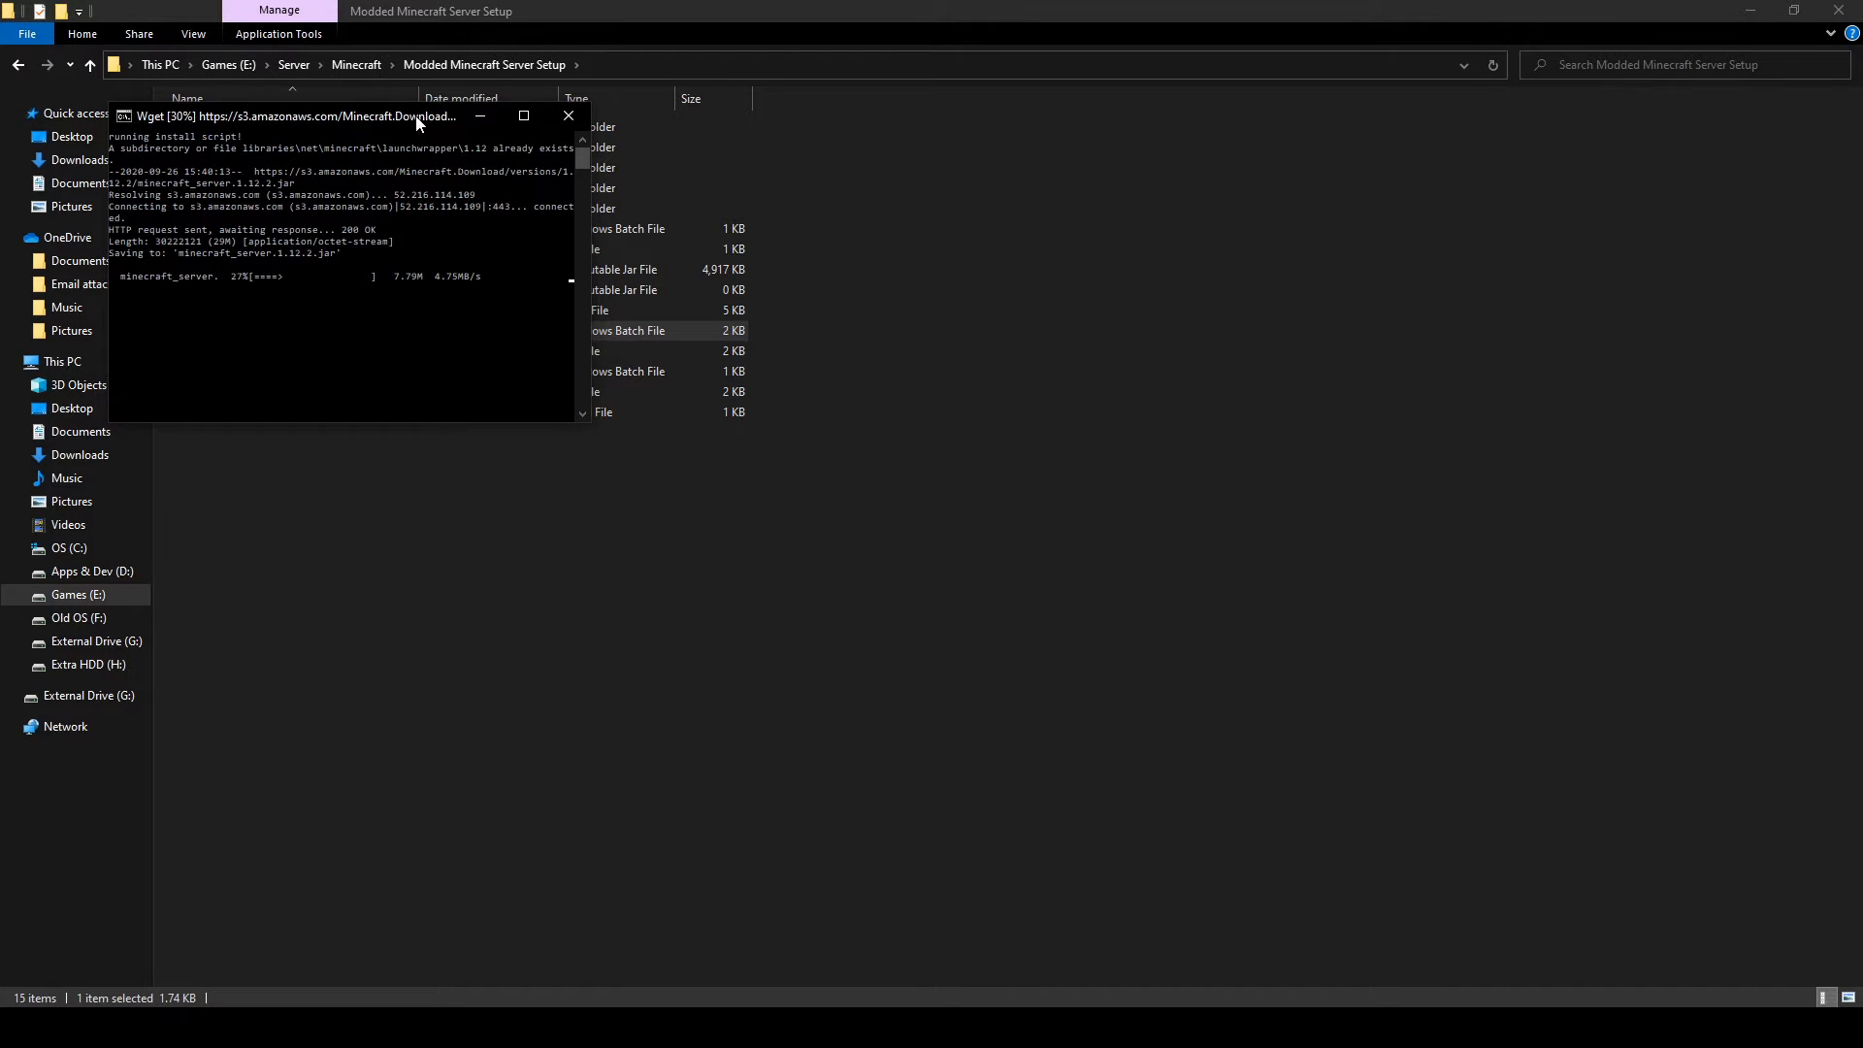
Let the server installation script run to its end and dismiss its console window.
left_click_drag(418, 117, 923, 230)
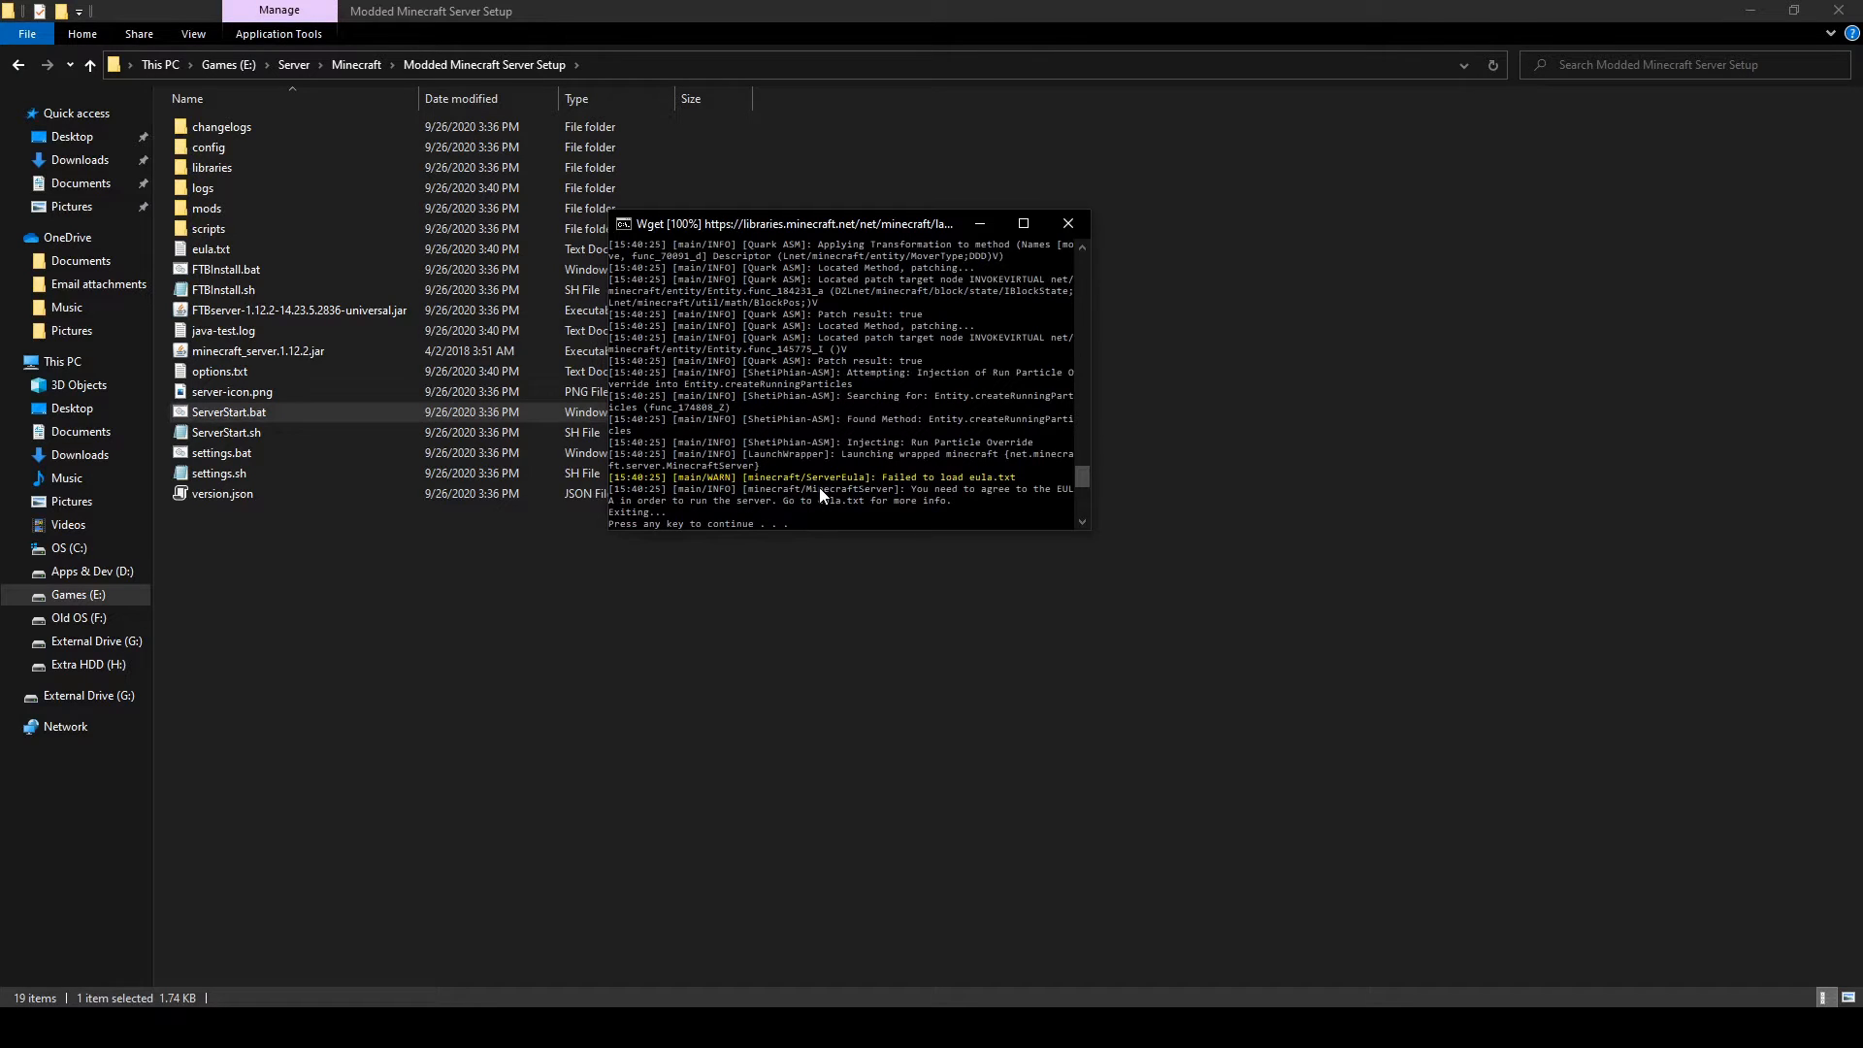
key("Return")
left_click(621, 582)
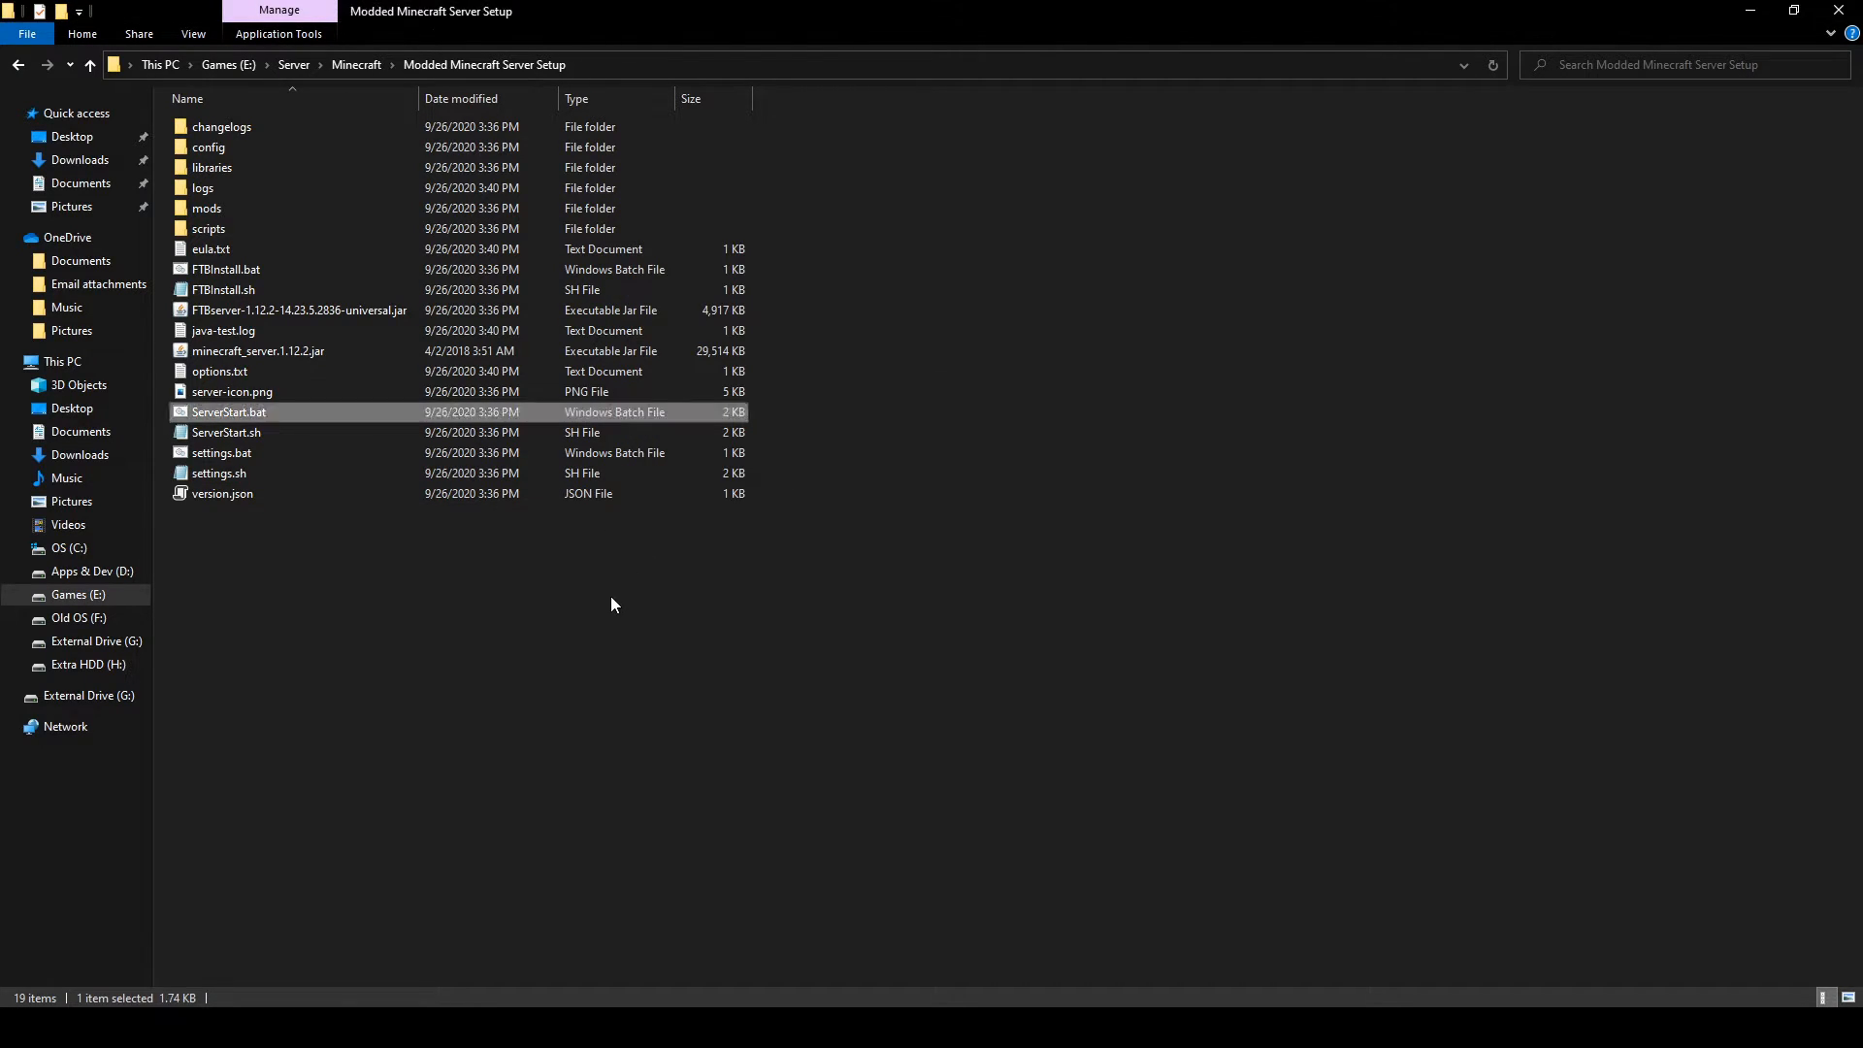
Open eula.txt from the server folder, set eula to true, then save and close the file.
double_click(221, 249)
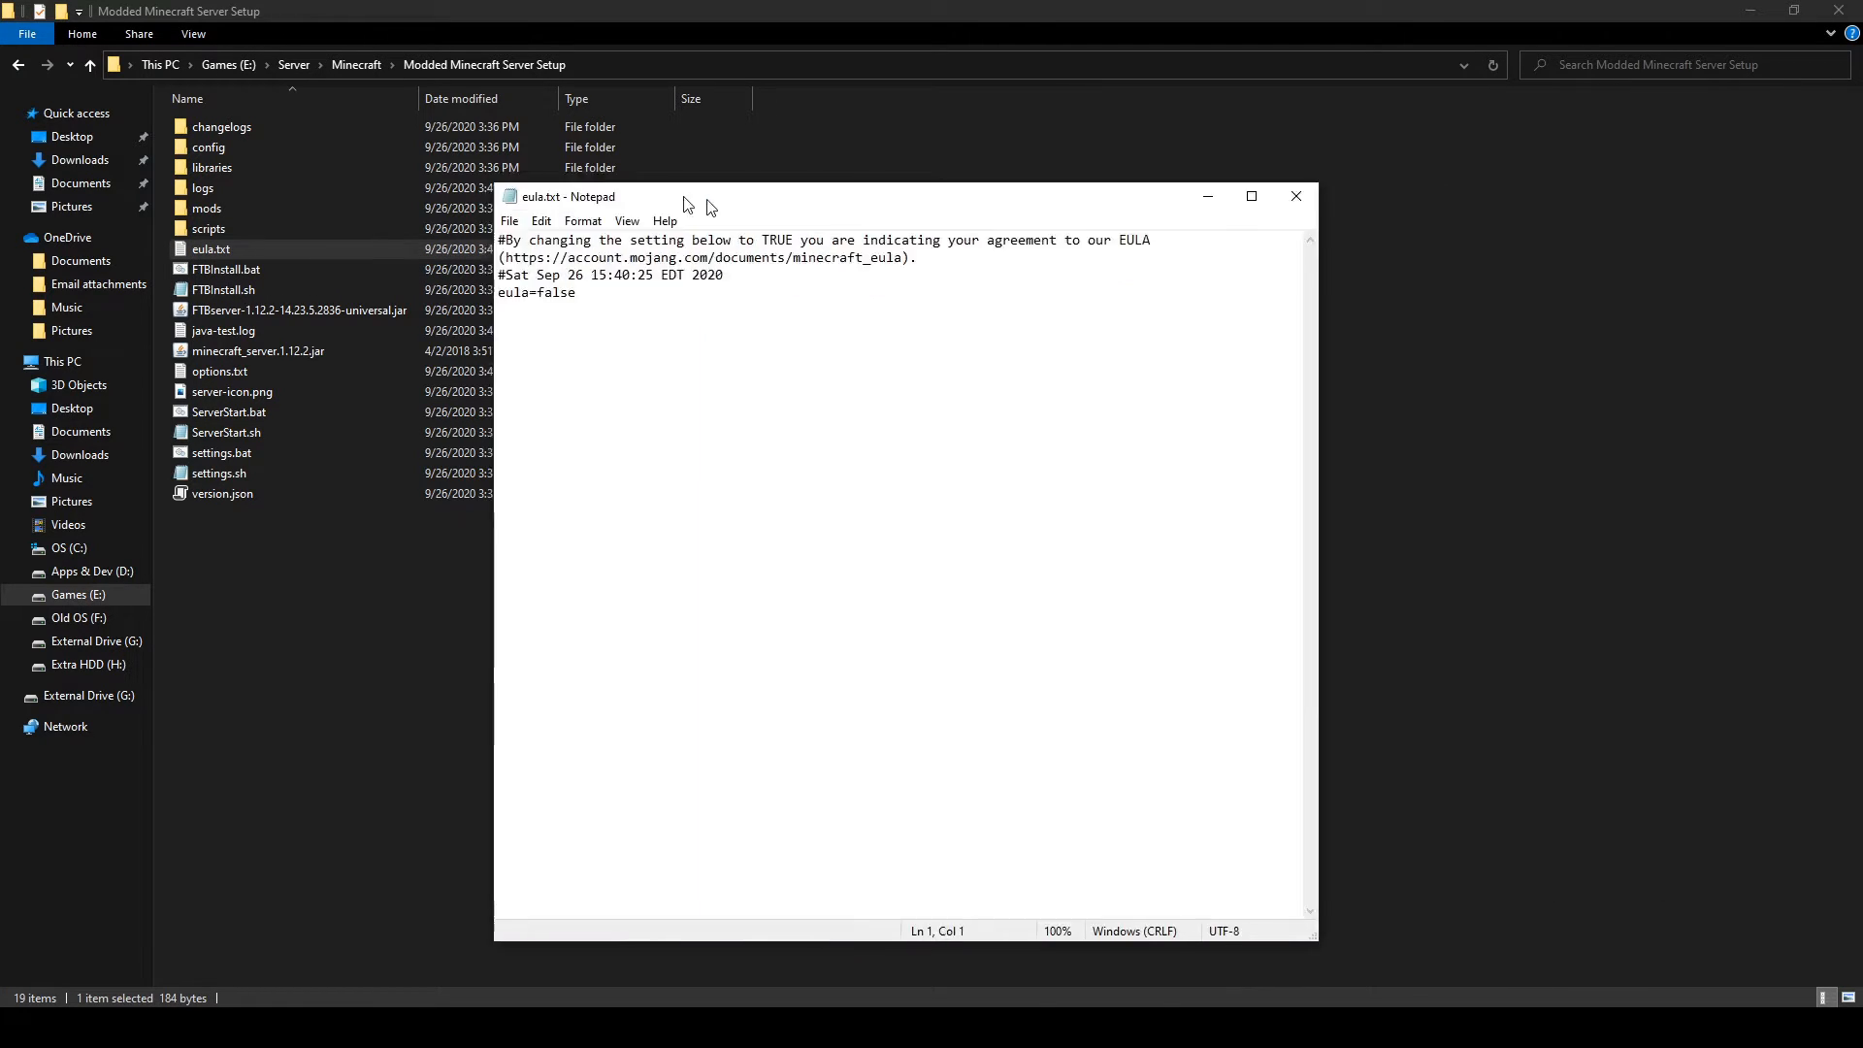
left_click_drag(709, 206, 619, 171)
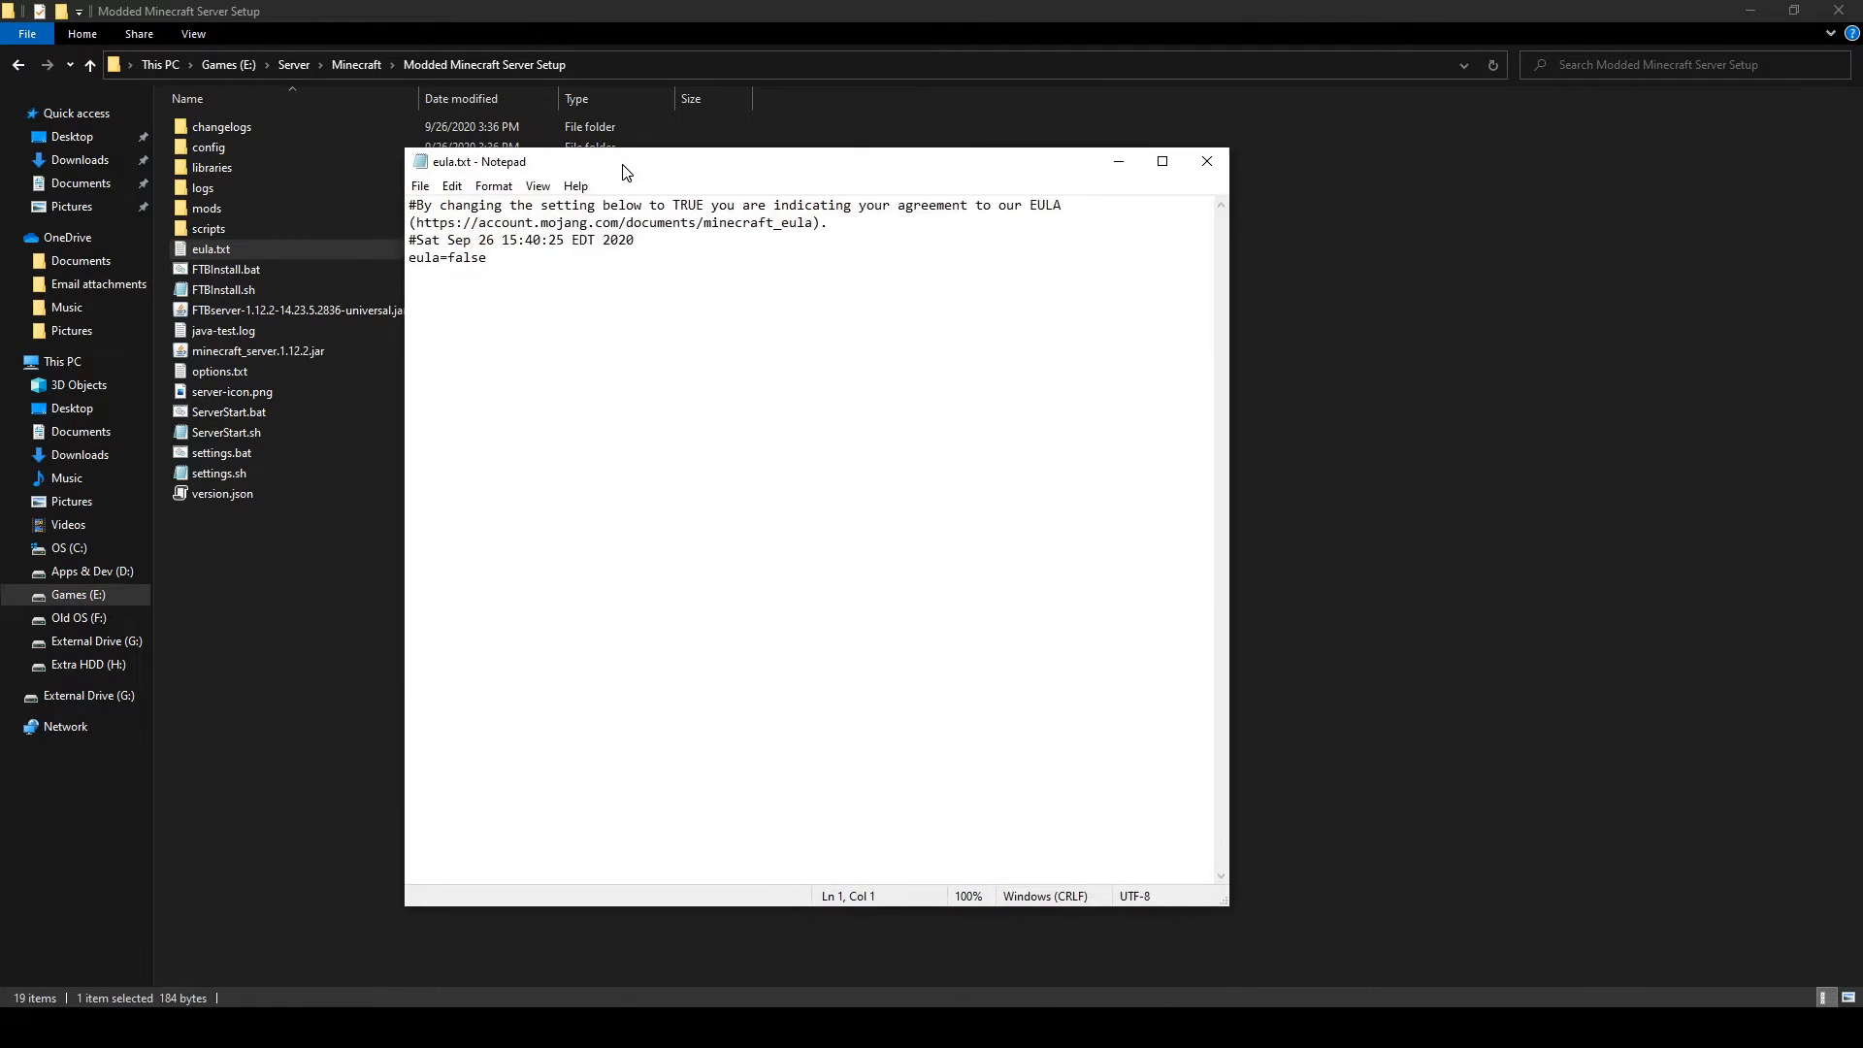
left_click_drag(489, 258, 404, 259)
left_click(512, 256)
key("BackSpace")
key("BackSpace")
key("BackSpace")
key("BackSpace")
key("BackSpace")
type("true")
key("ctrl+s")
left_click(1206, 162)
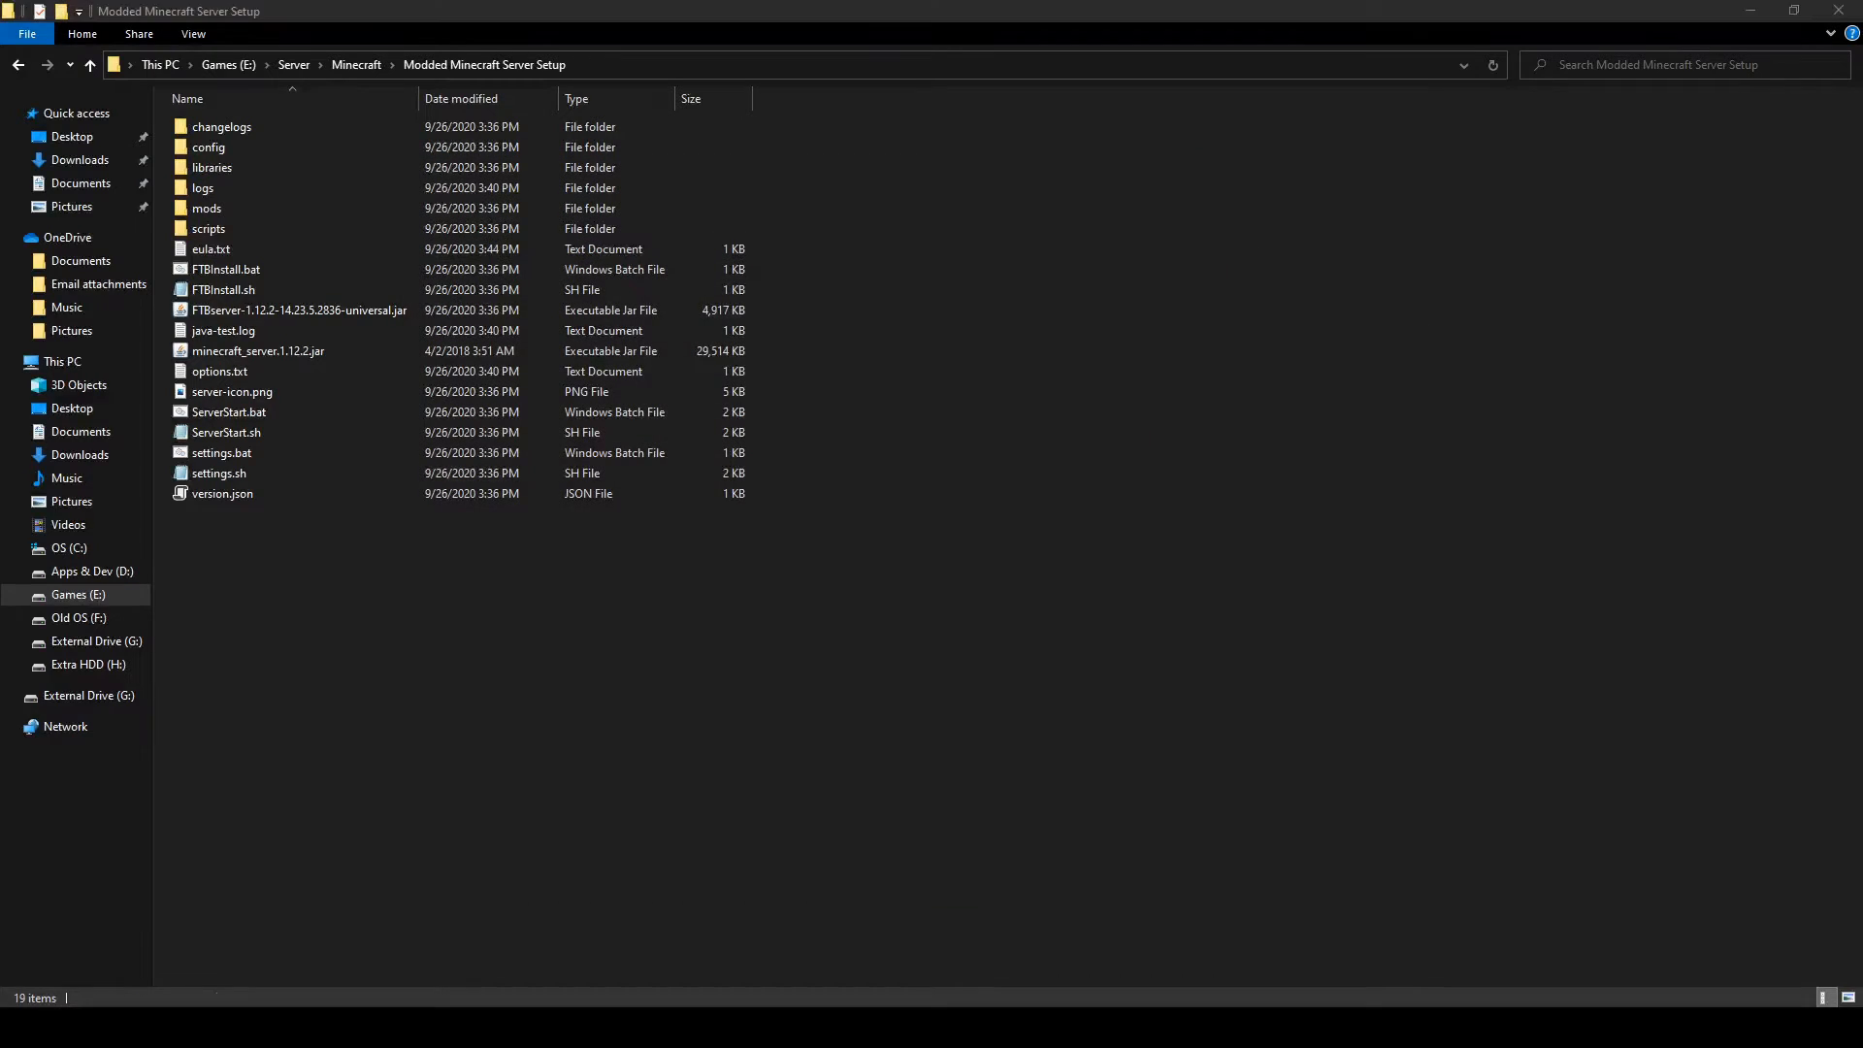
Run ServerStart.bat again to generate the remaining server files, and open server.properties.
double_click(235, 406)
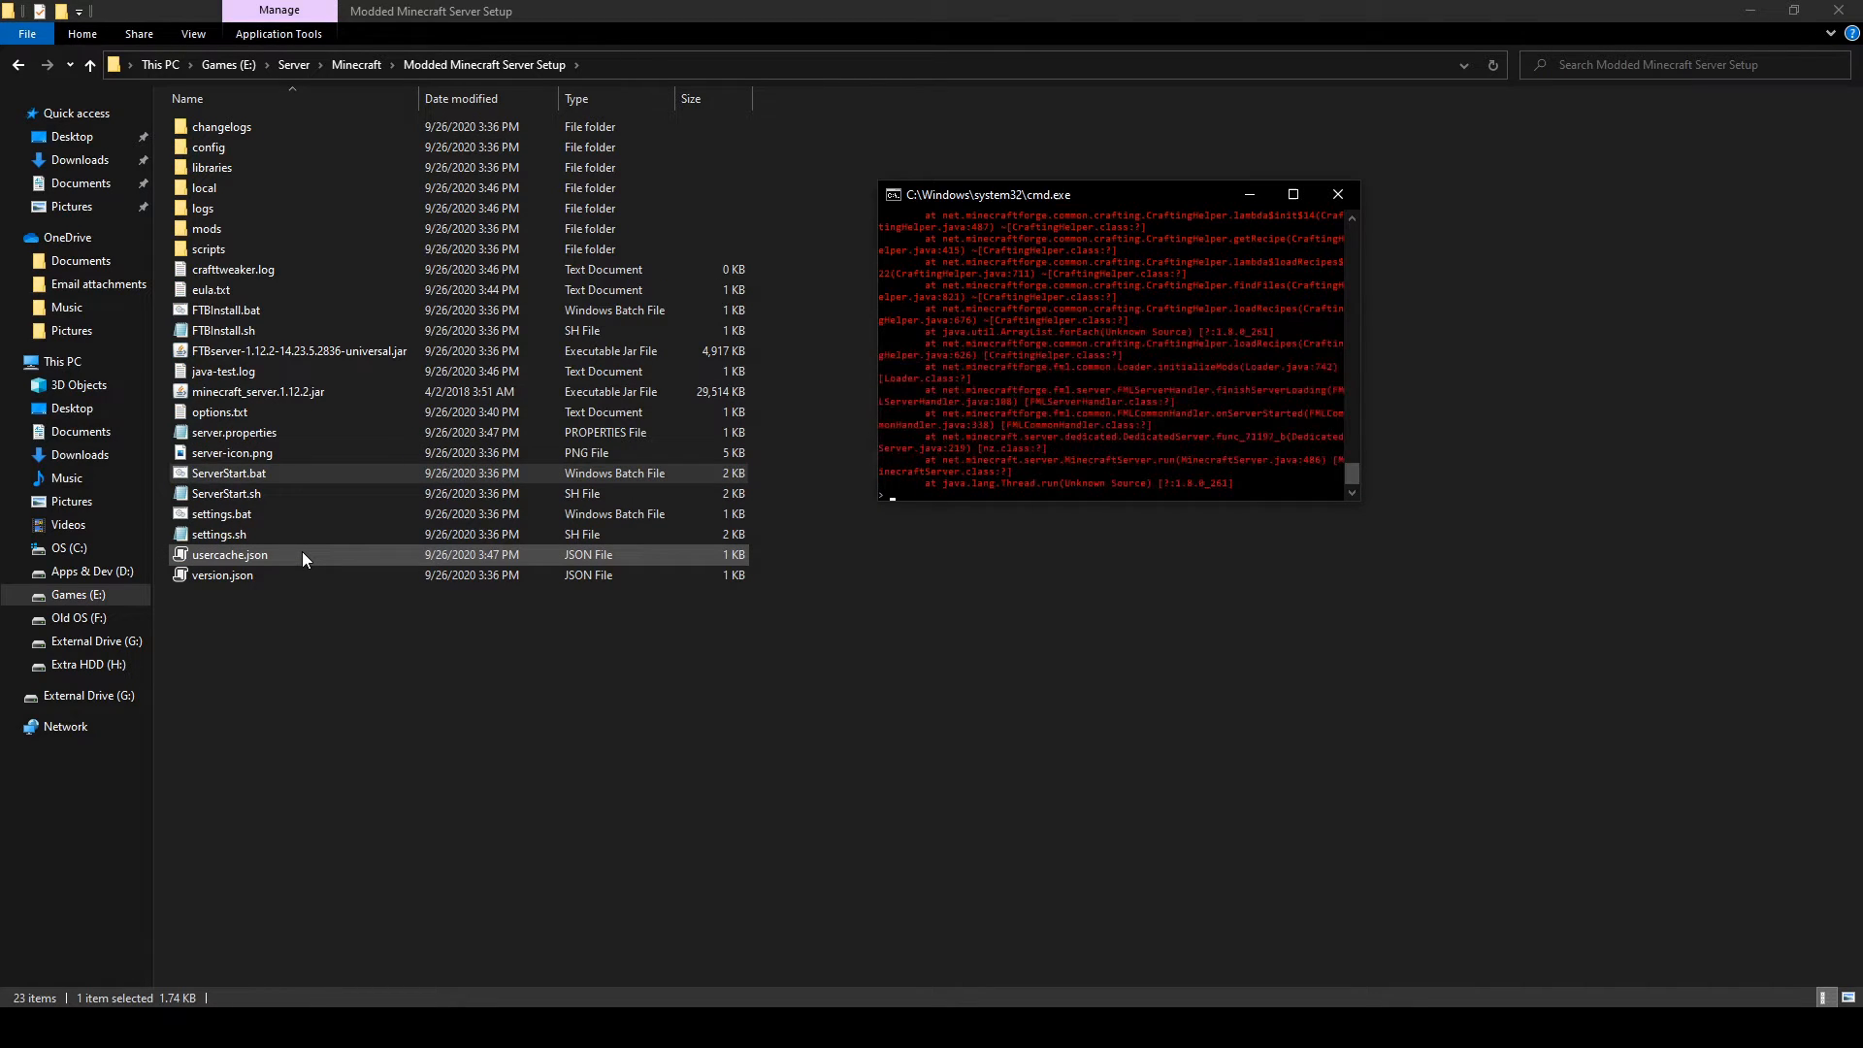
left_click(262, 433)
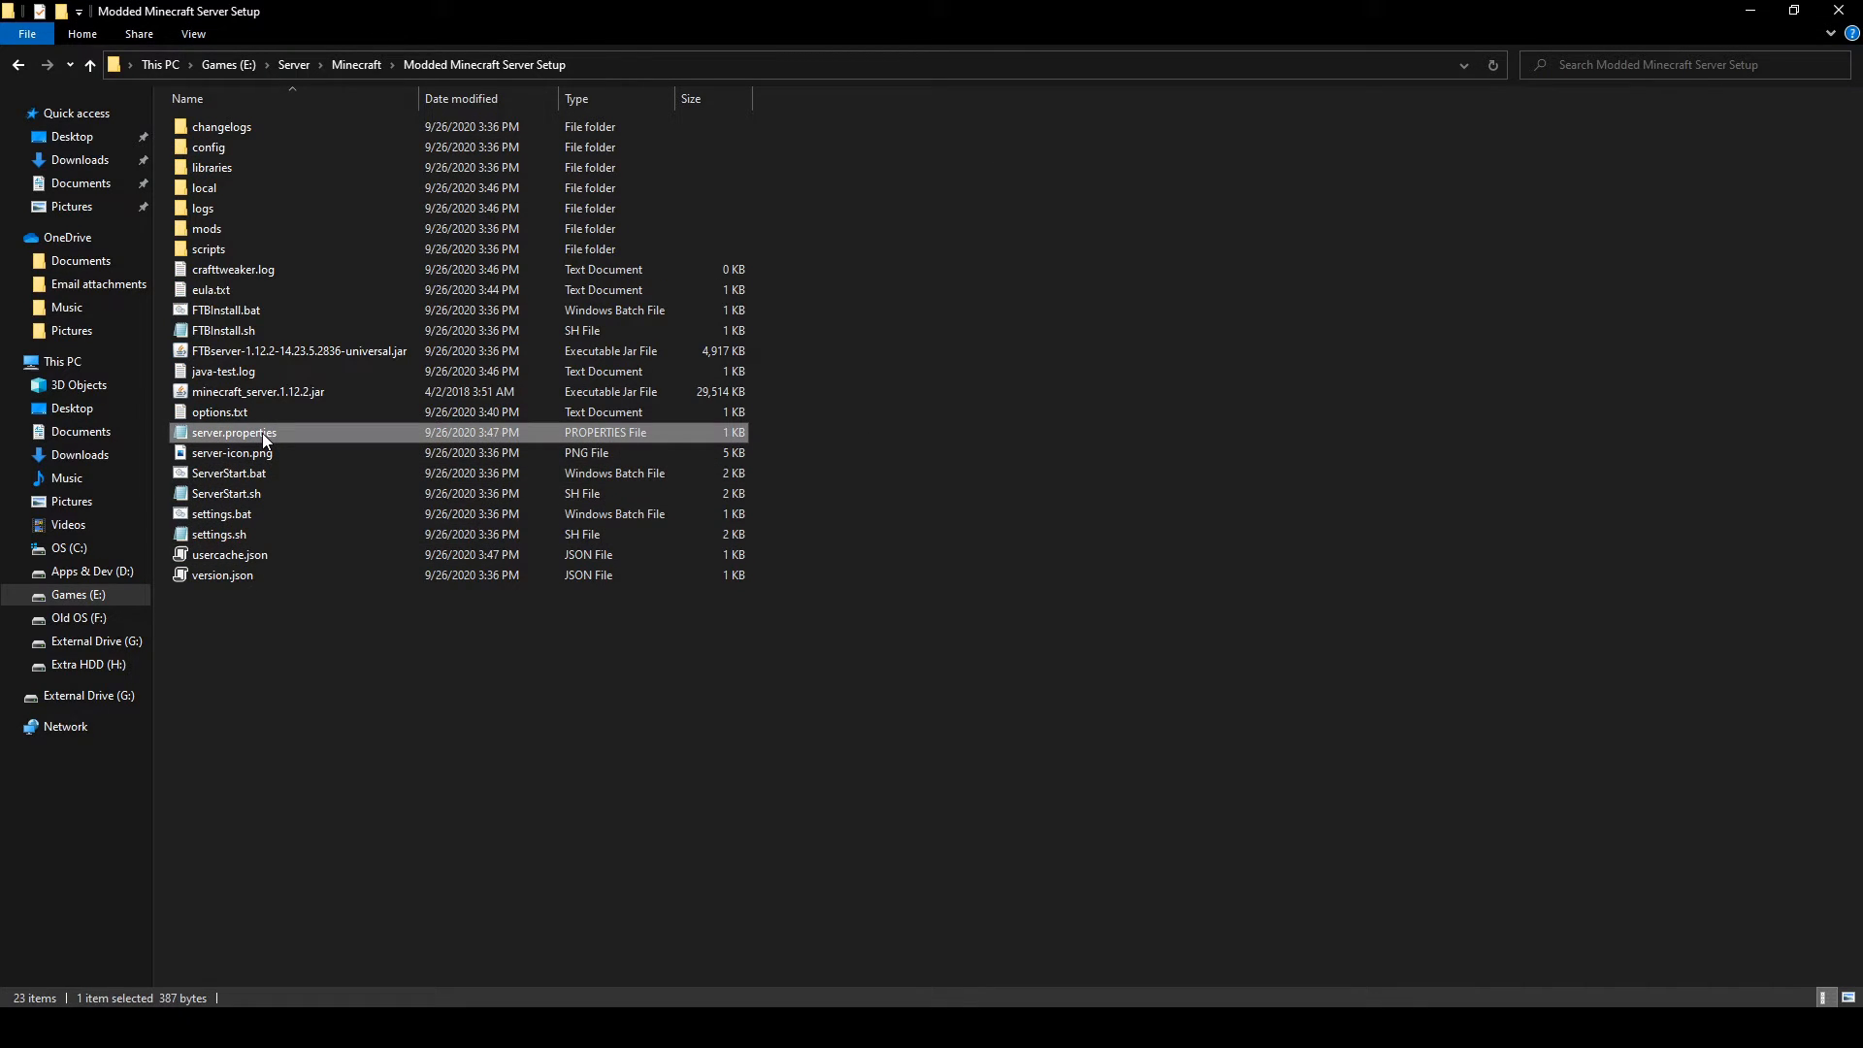
double_click(262, 433)
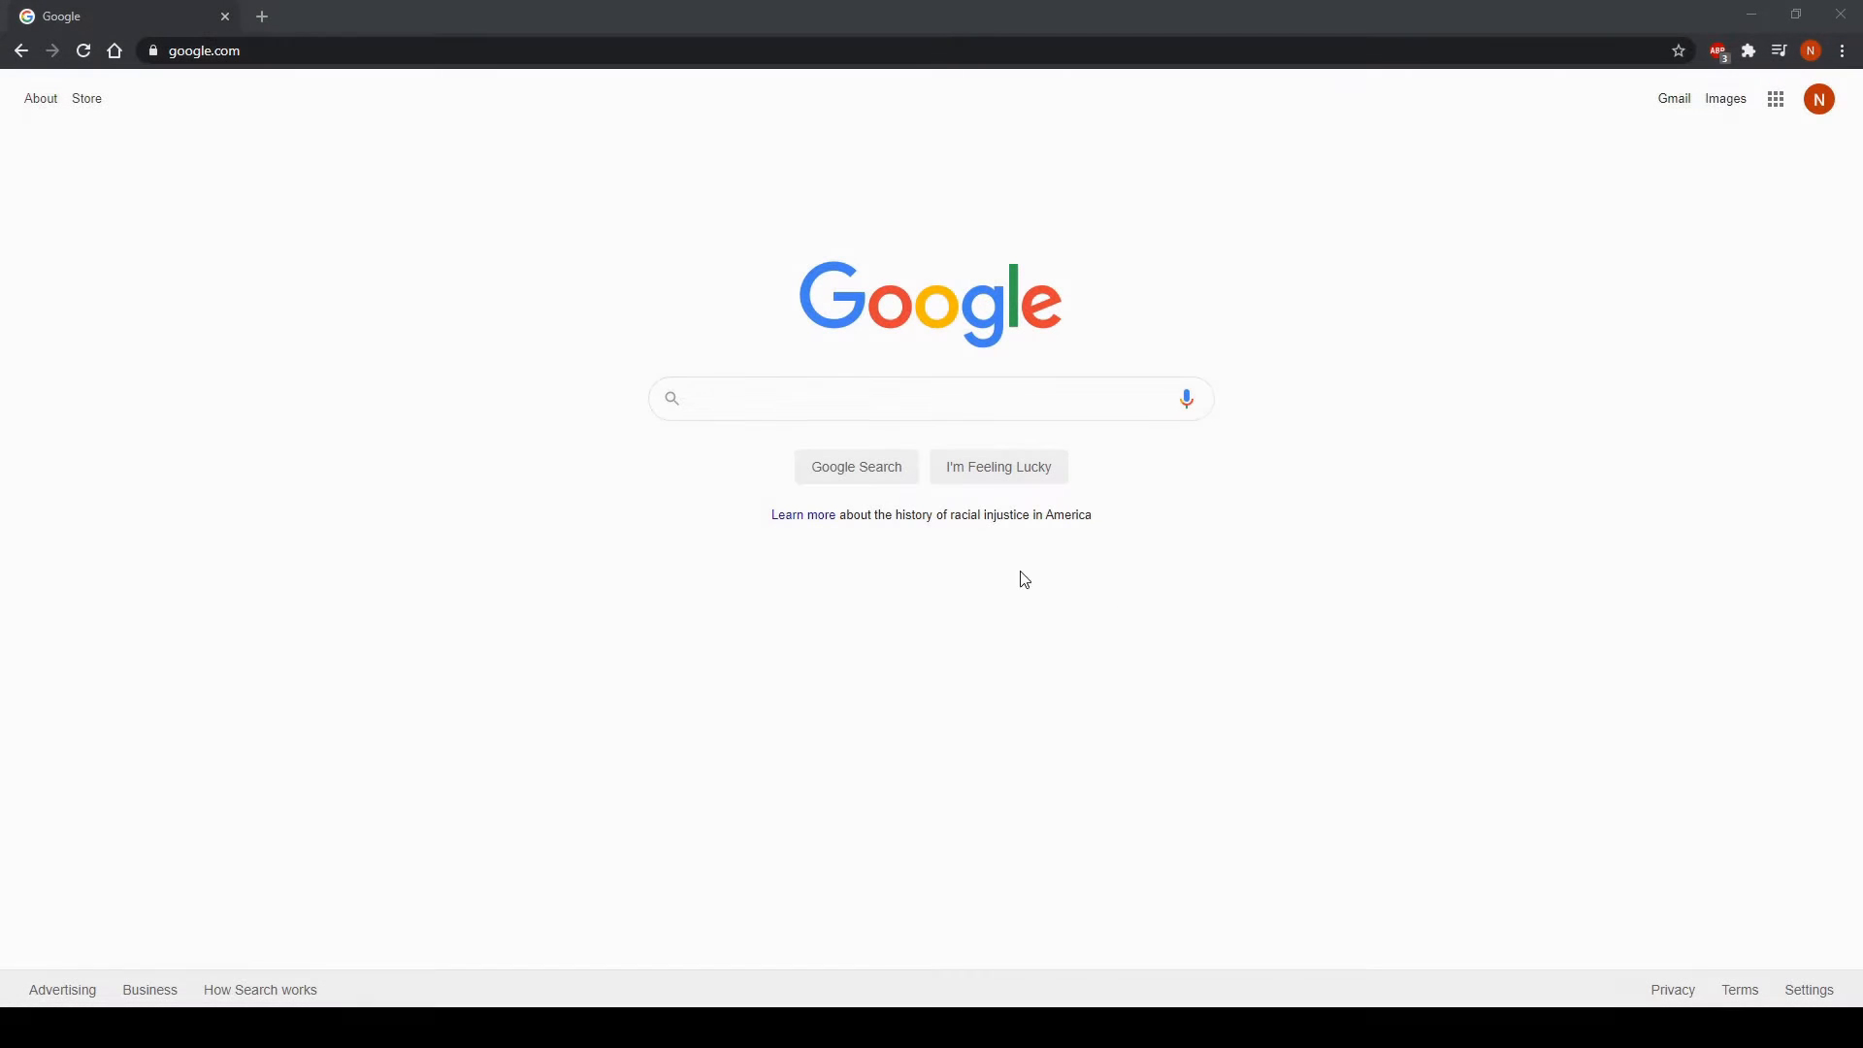
Switch to the Chrome browser and open whatismyip.com to look up the network's public IPv4 address.
left_click(529, 272)
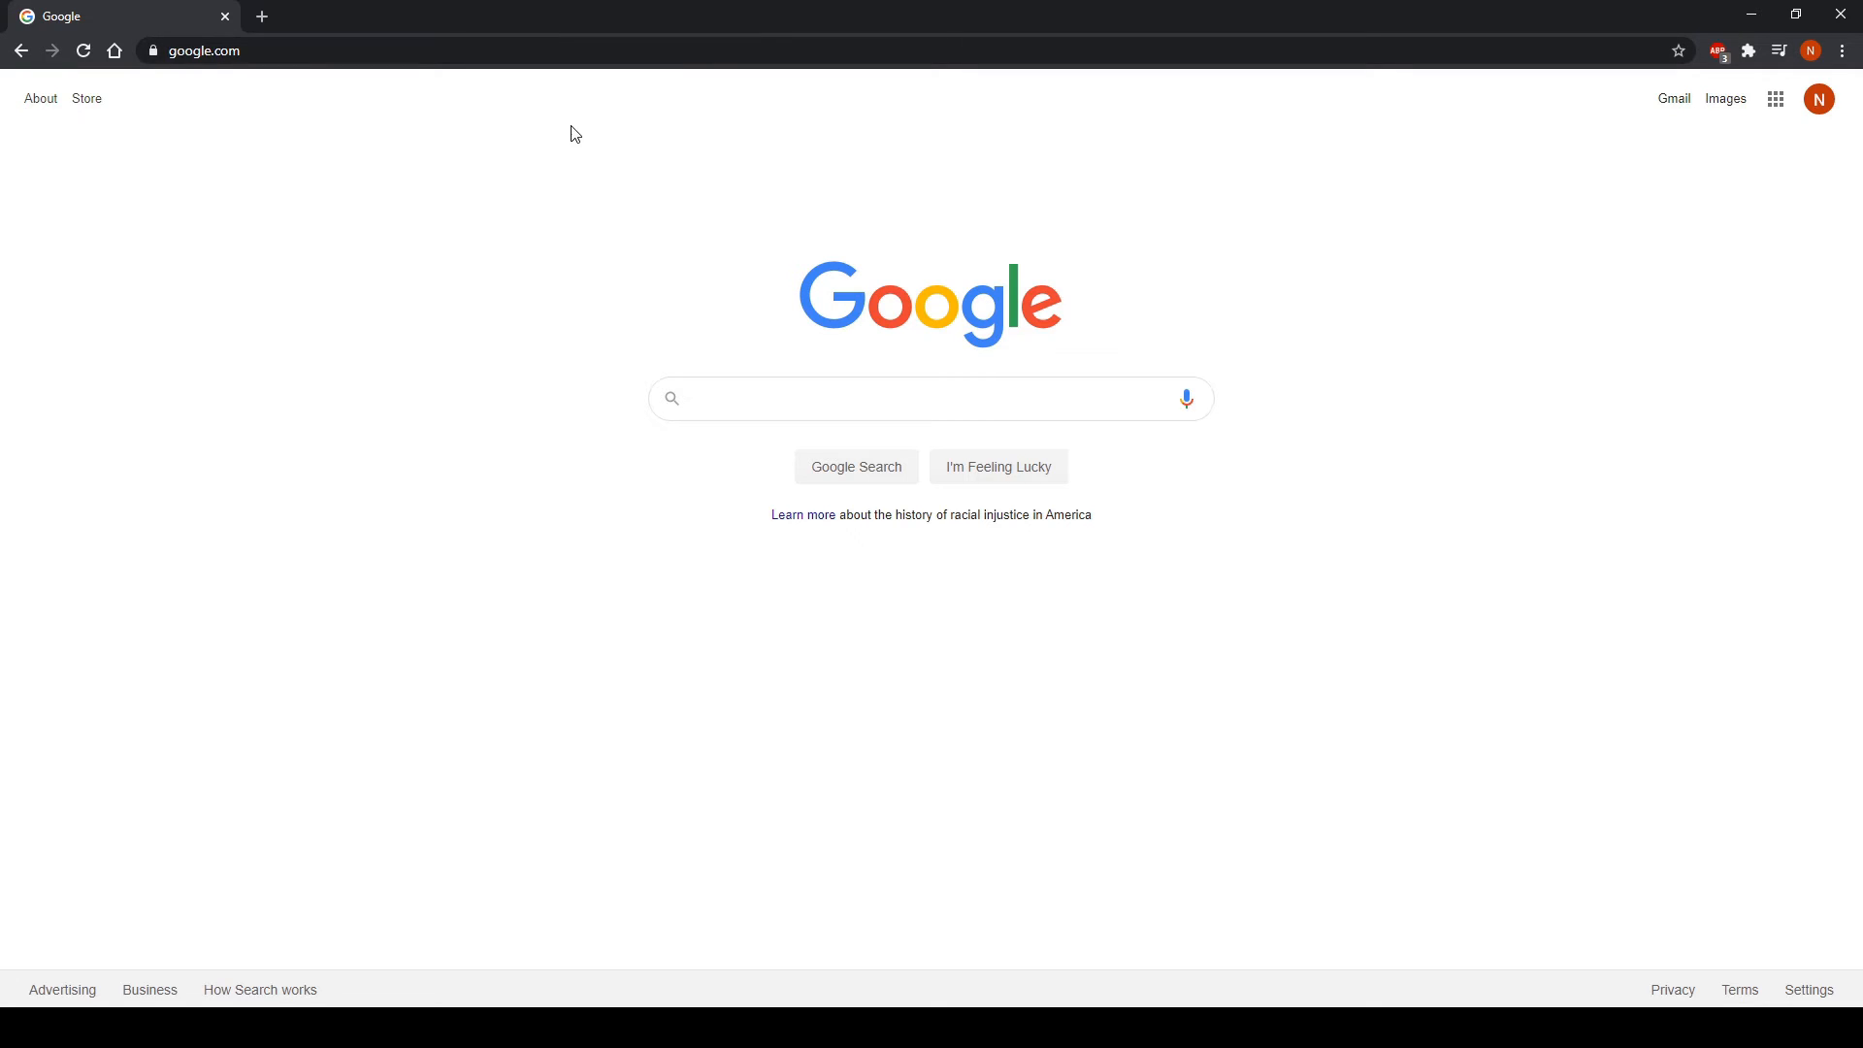
left_click(373, 55)
type("what")
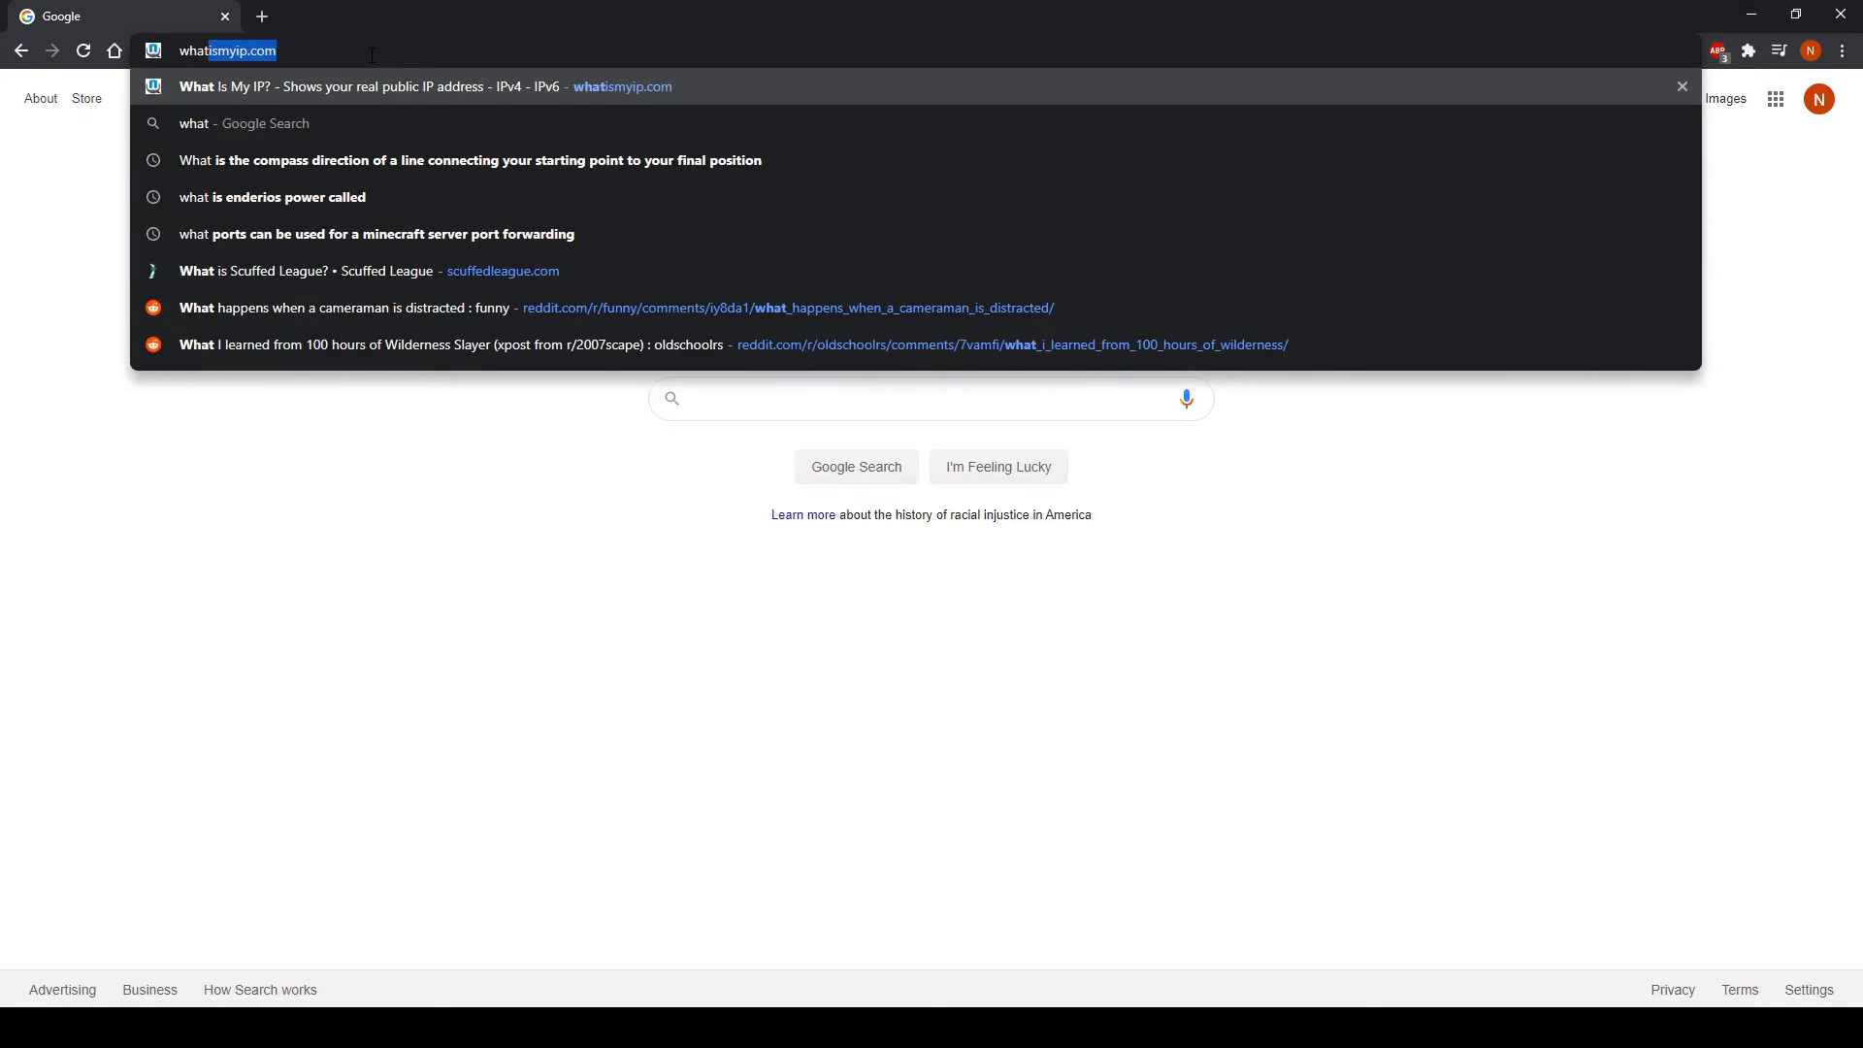
key("Return")
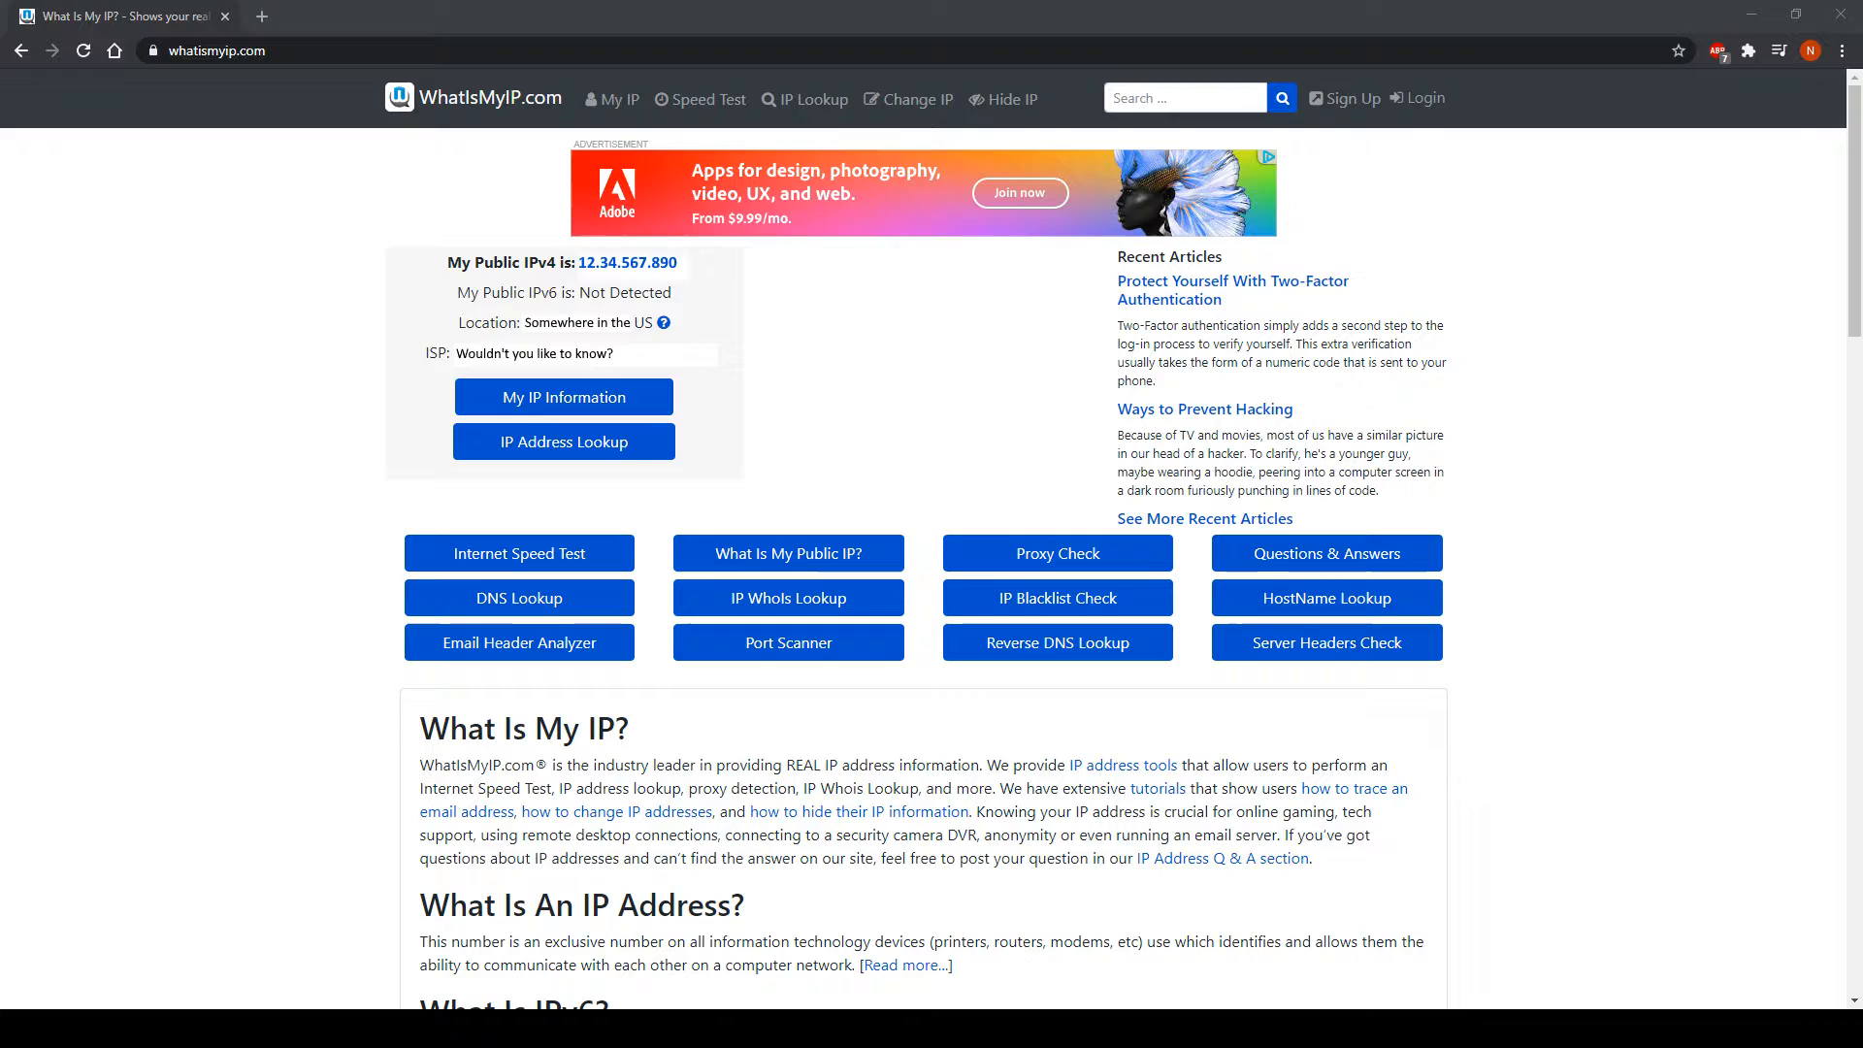